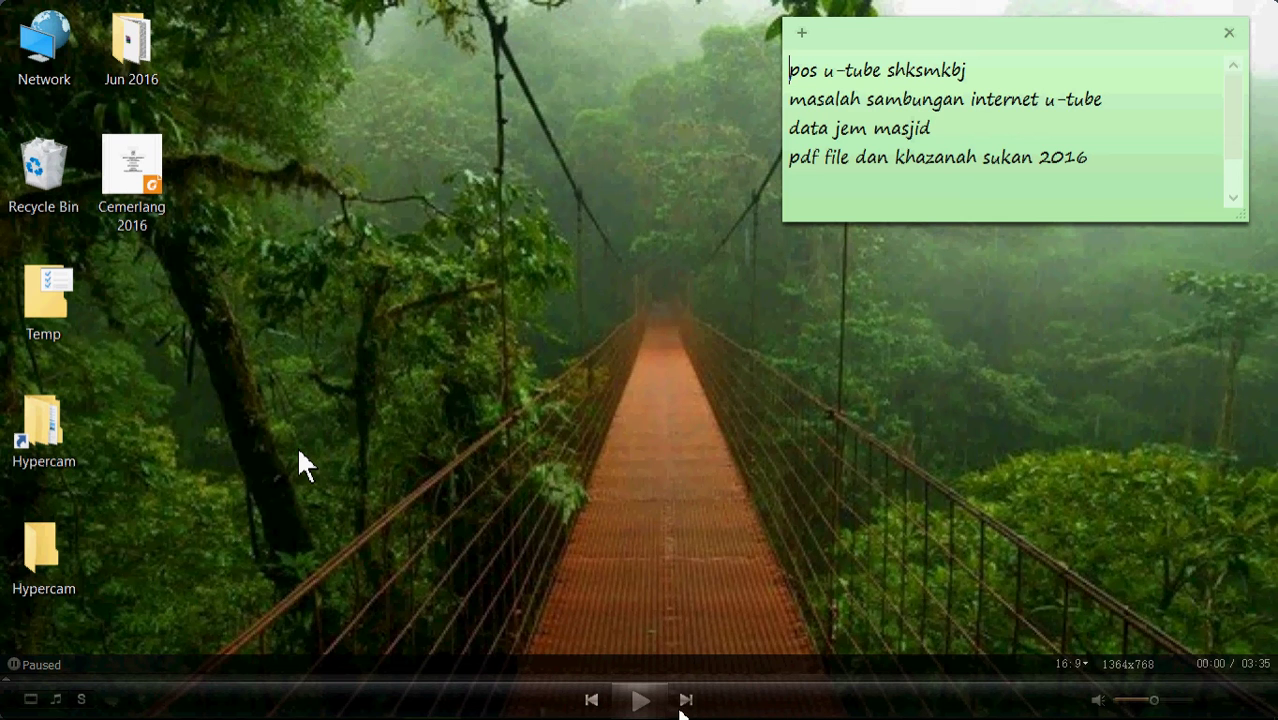
left_click(655, 706)
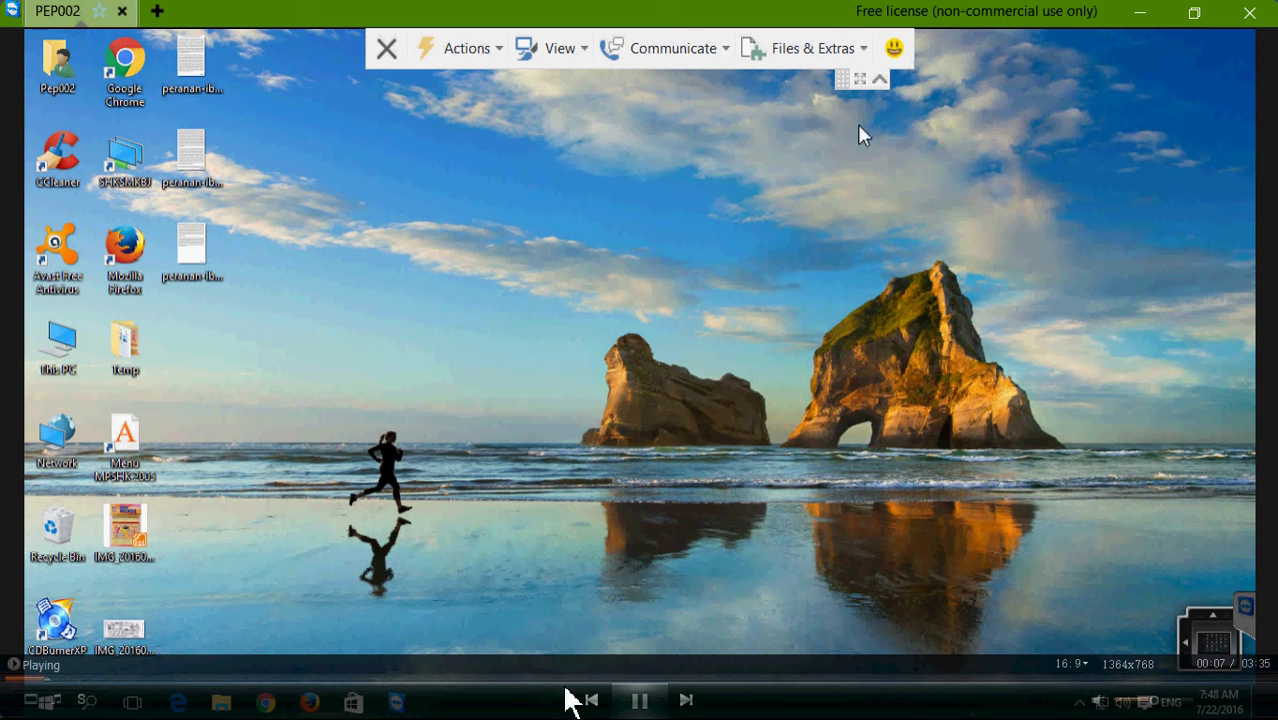
left_click(628, 703)
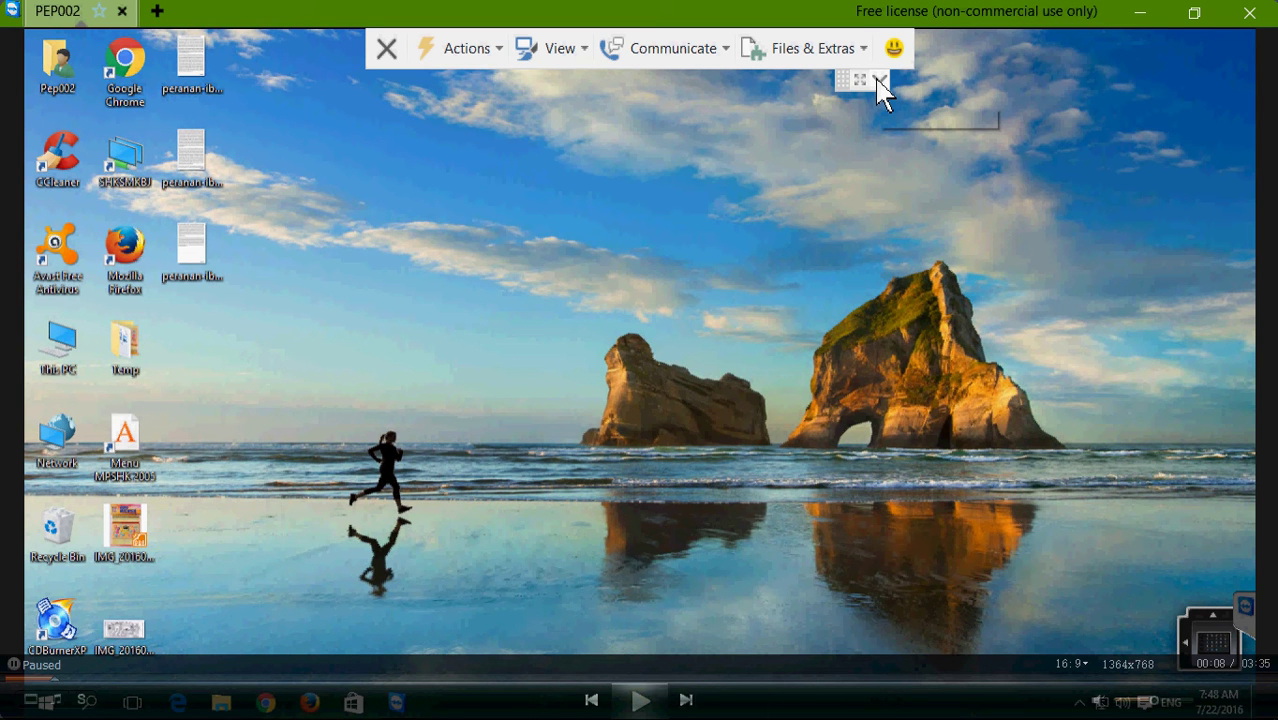
left_click(31, 681)
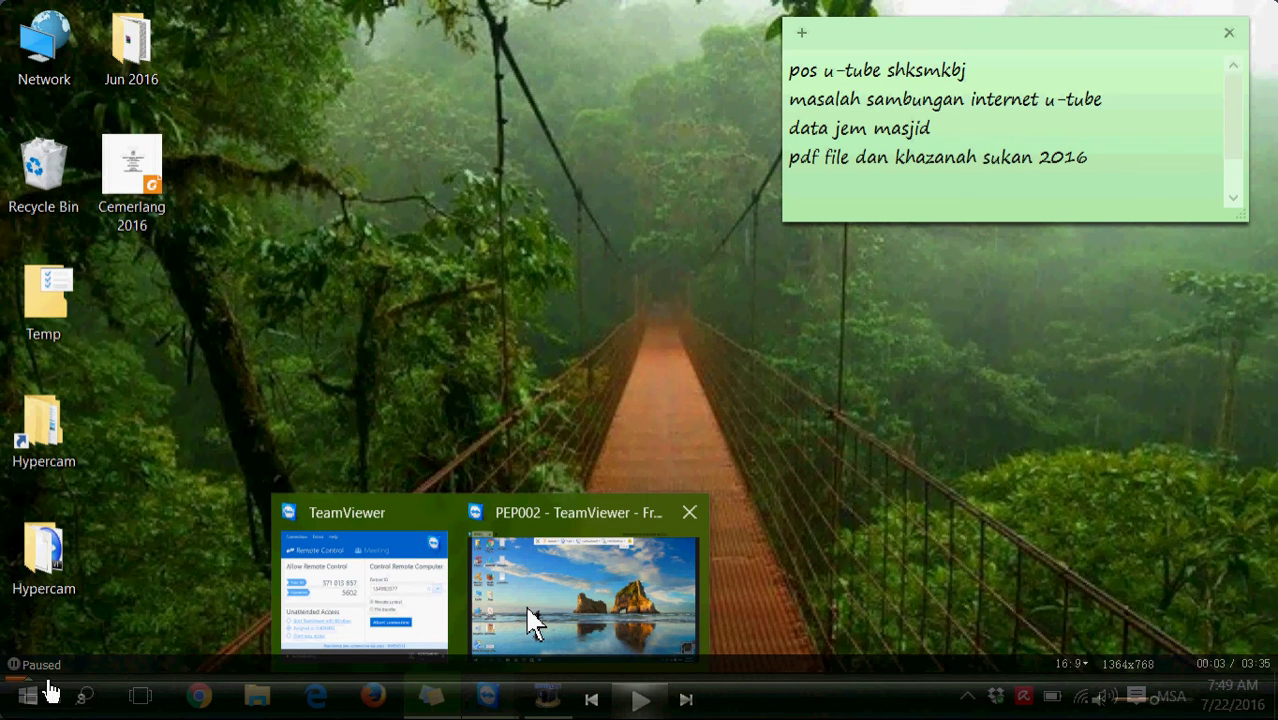
left_click(46, 680)
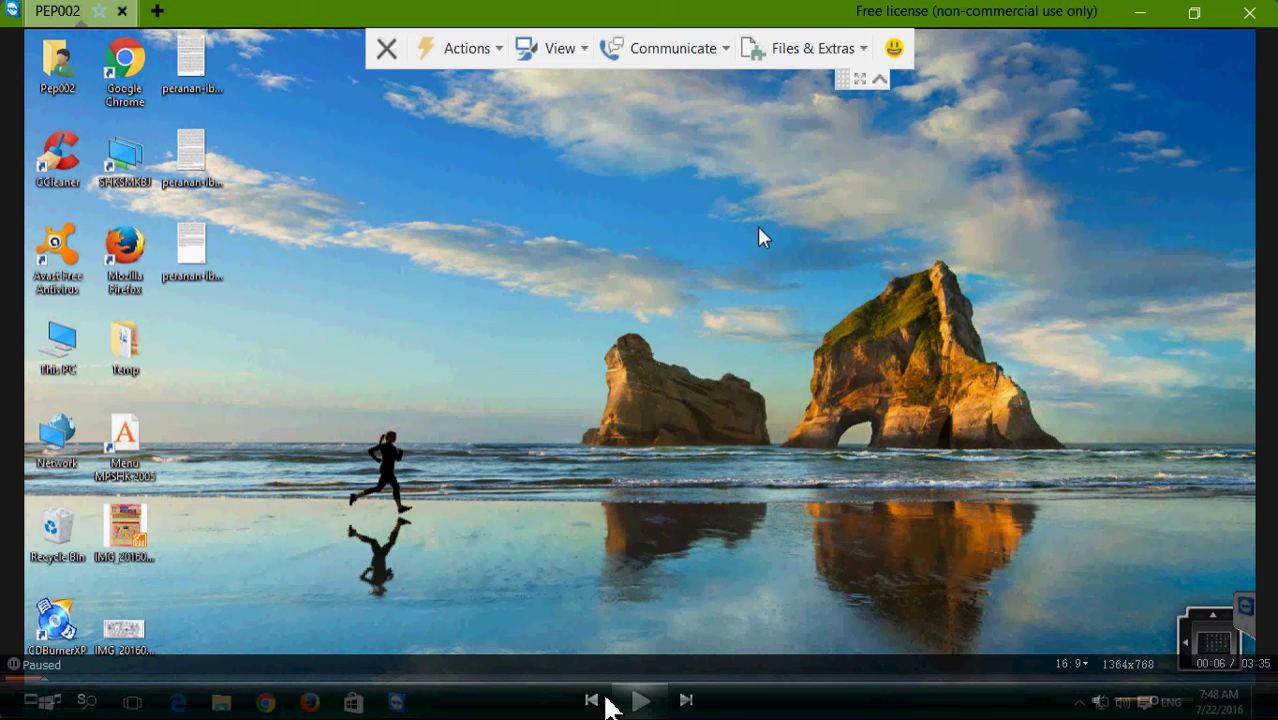
left_click(639, 700)
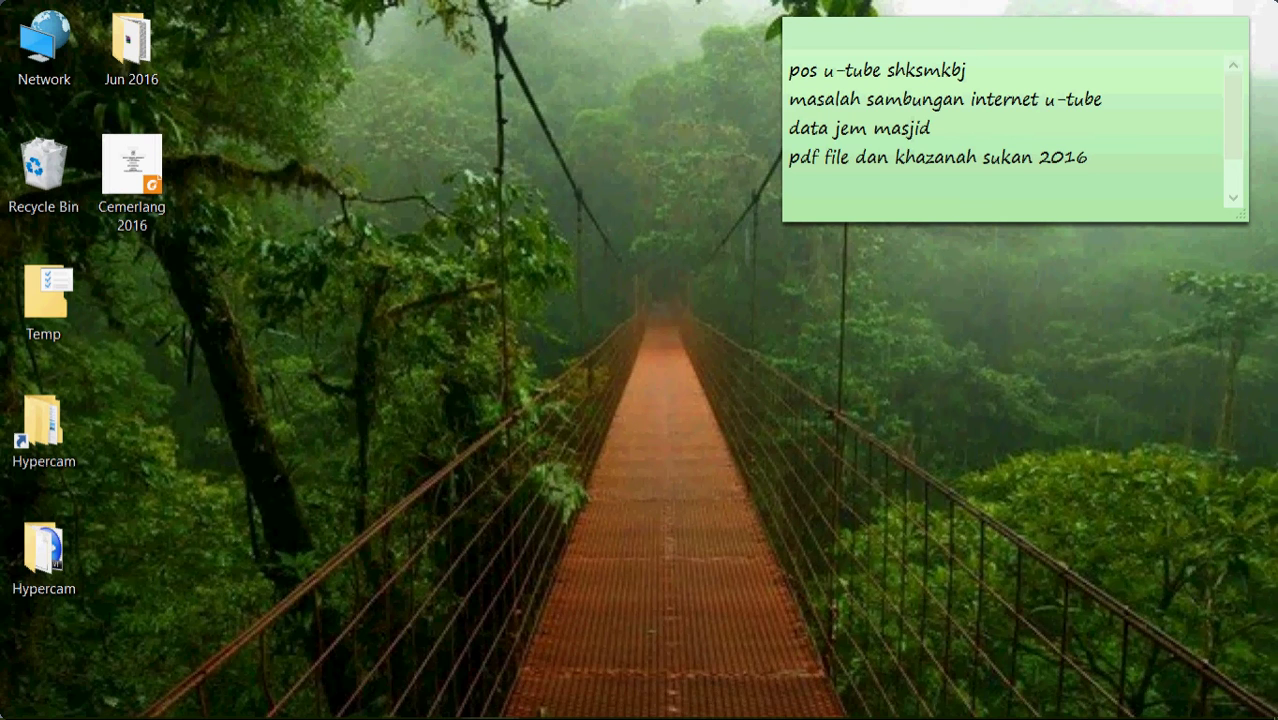
- View the local computer's basic system information through This PC's system properties, then minimize the window
left_click(487, 697)
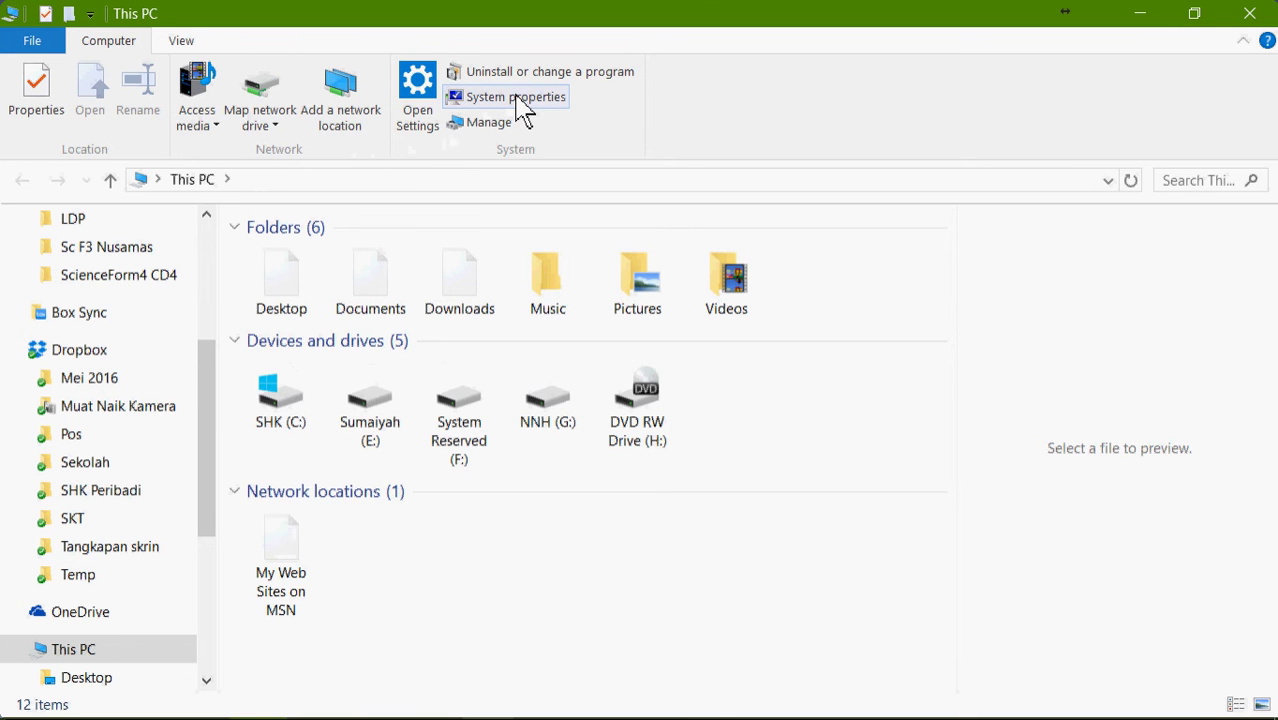
left_click(516, 97)
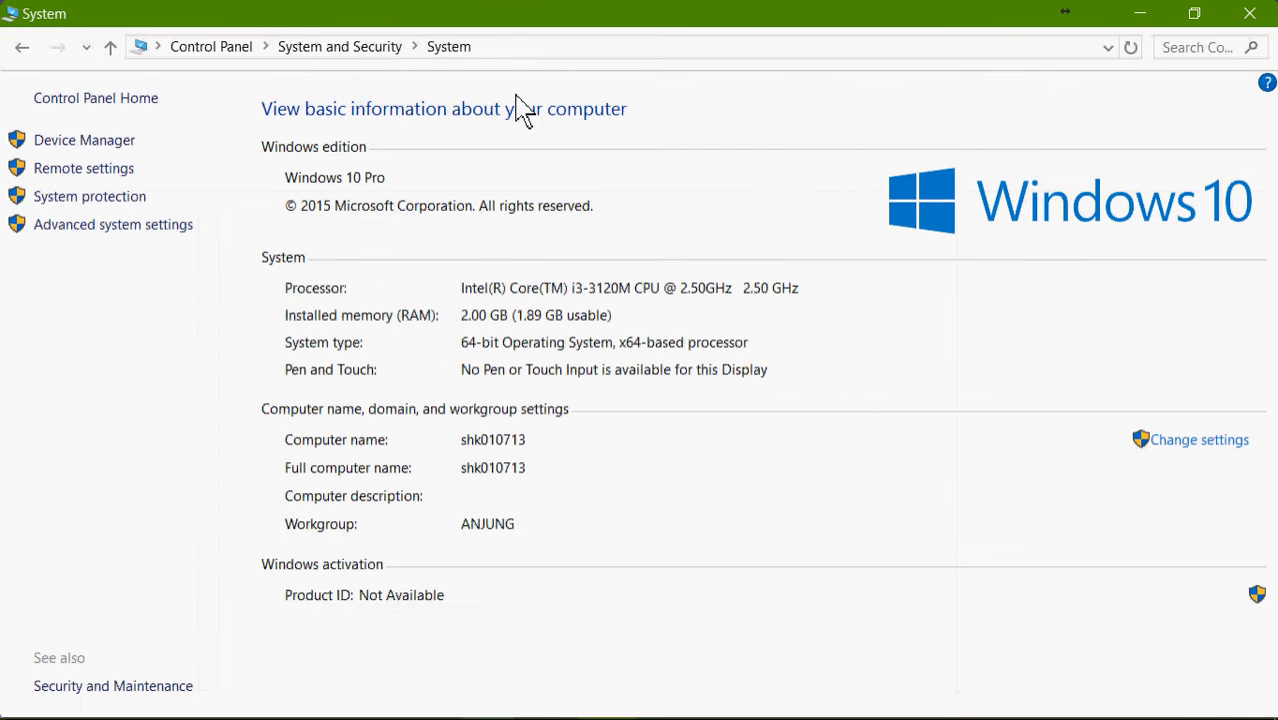
left_click(1145, 12)
- View the active network in the Network properties of the local computer and close the Network and Sharing Center
left_click(64, 46)
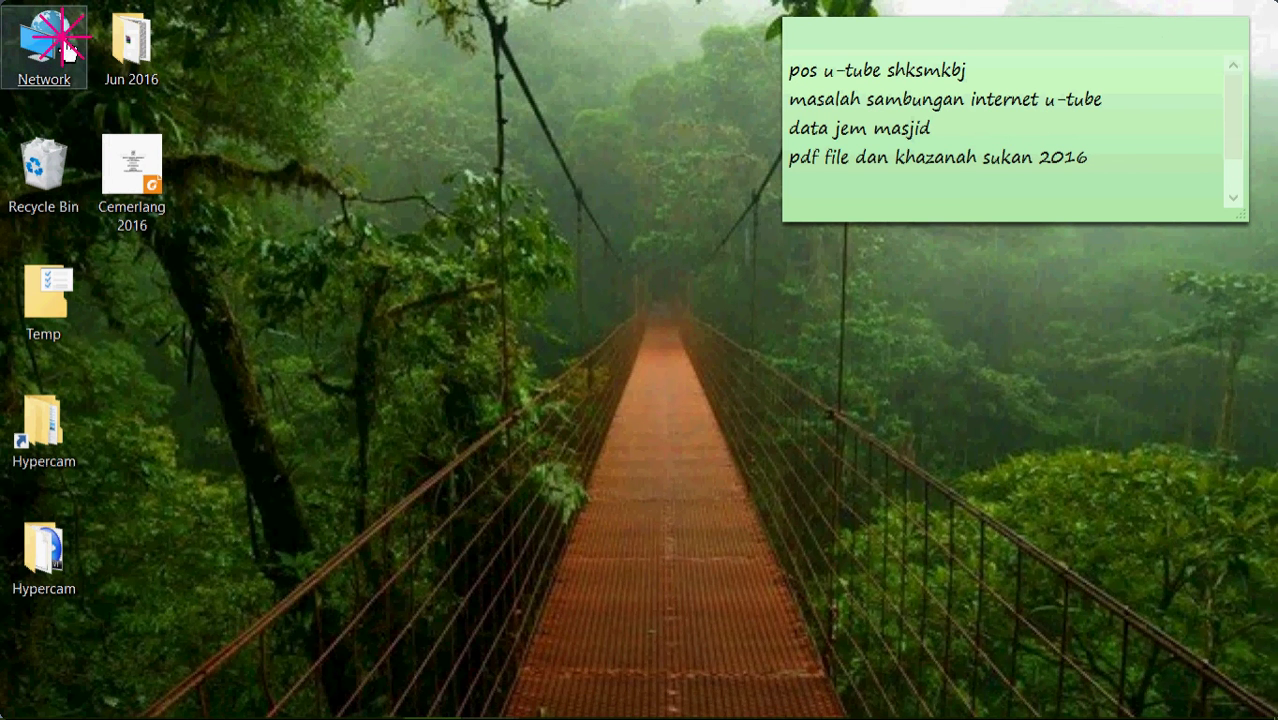
right_click(64, 44)
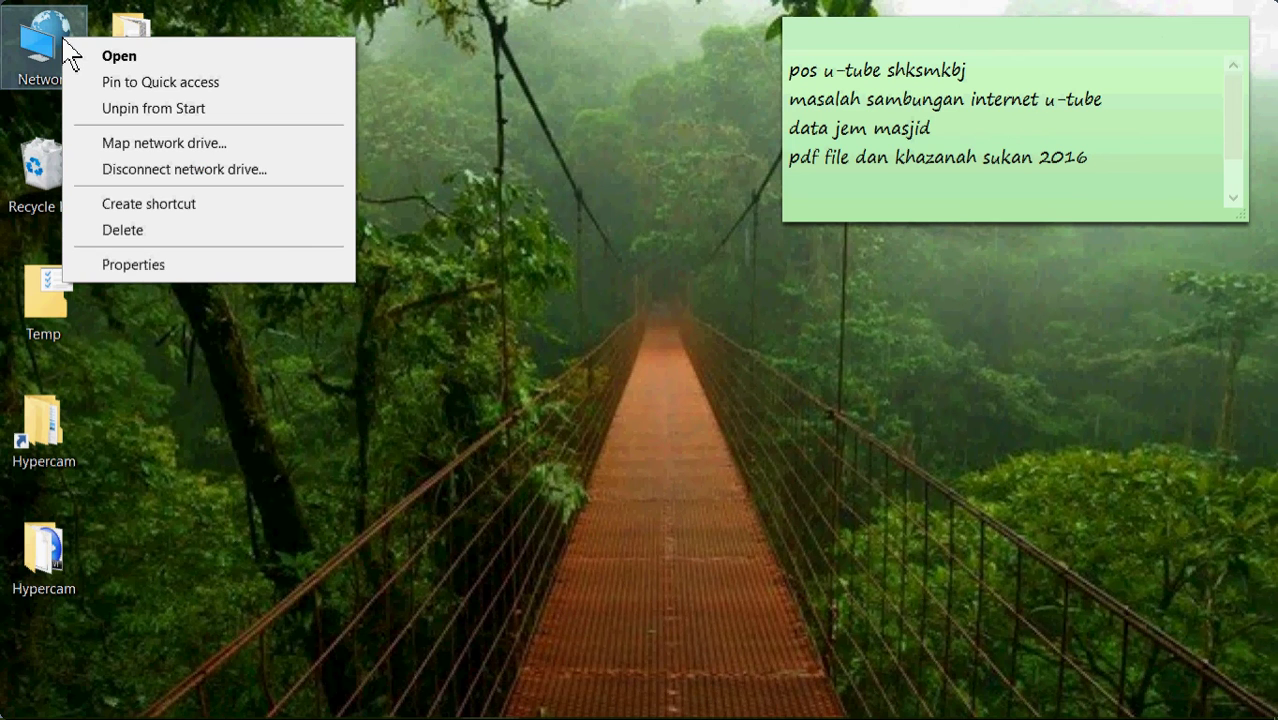
left_click(130, 264)
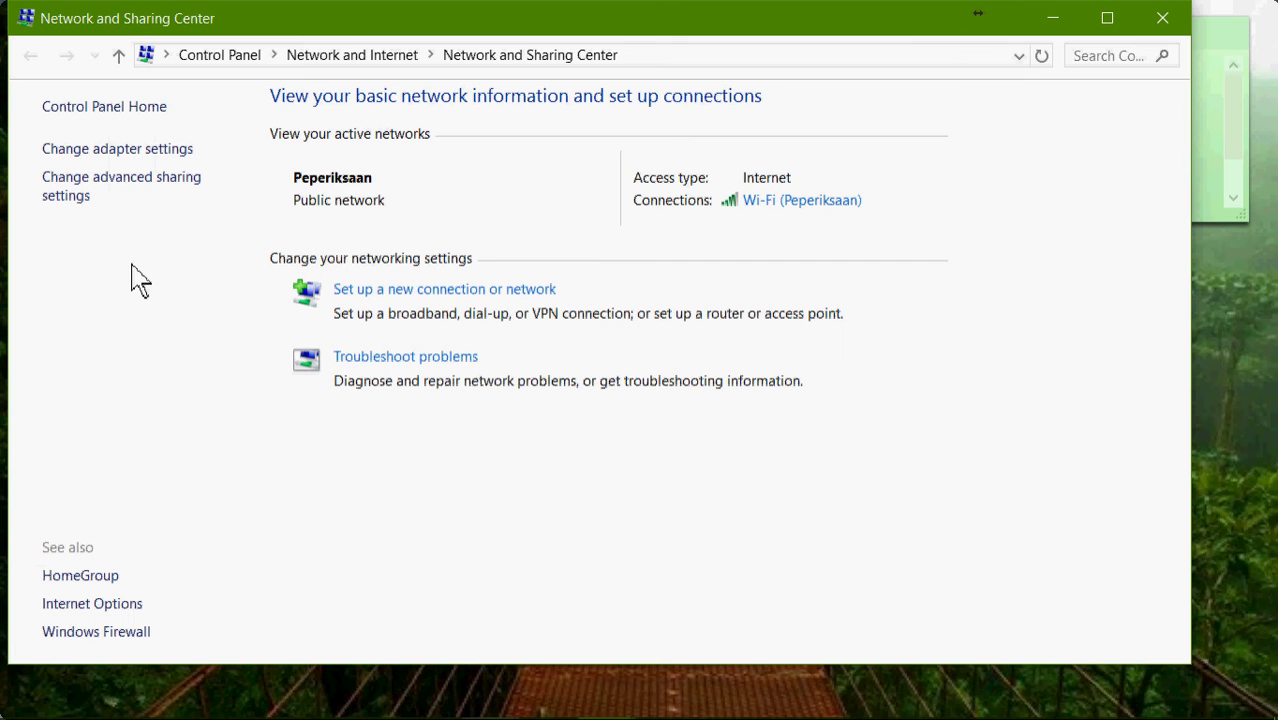
left_click(1166, 22)
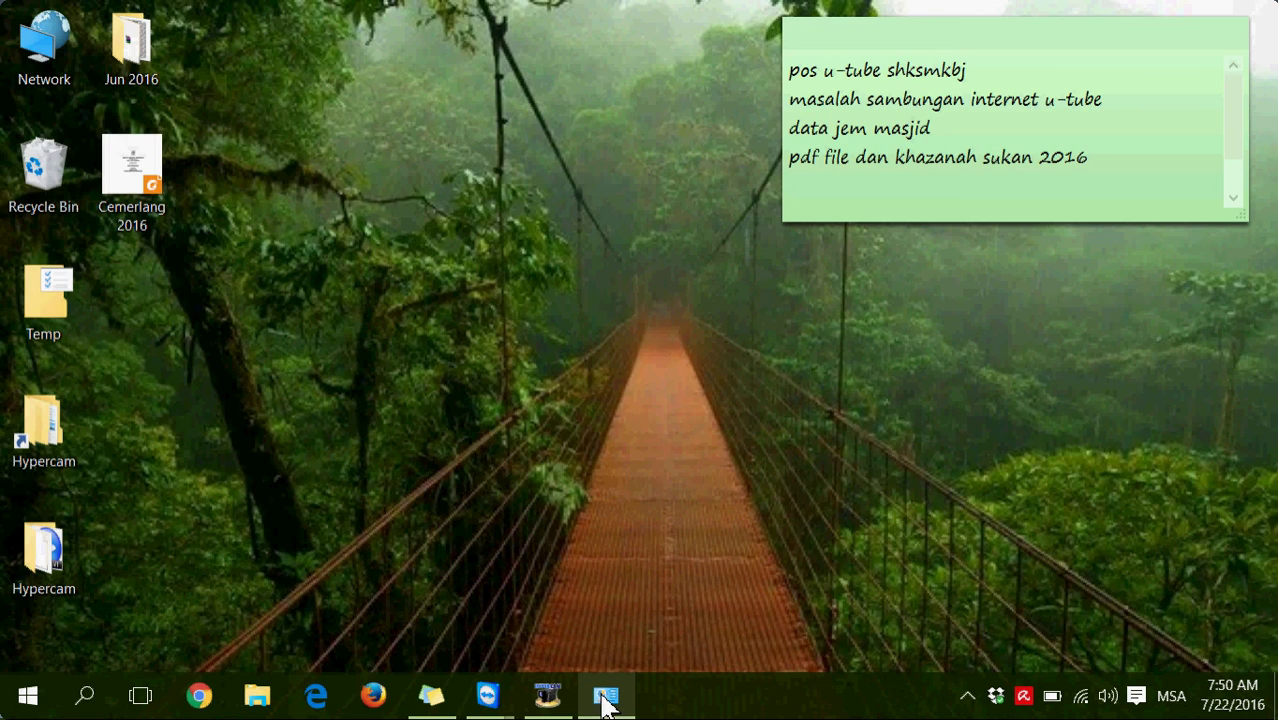
- Restore the System window and open the Computer Name/Domain Changes dialog from the local computer's system properties
left_click(606, 700)
left_click(606, 700)
left_click(606, 700)
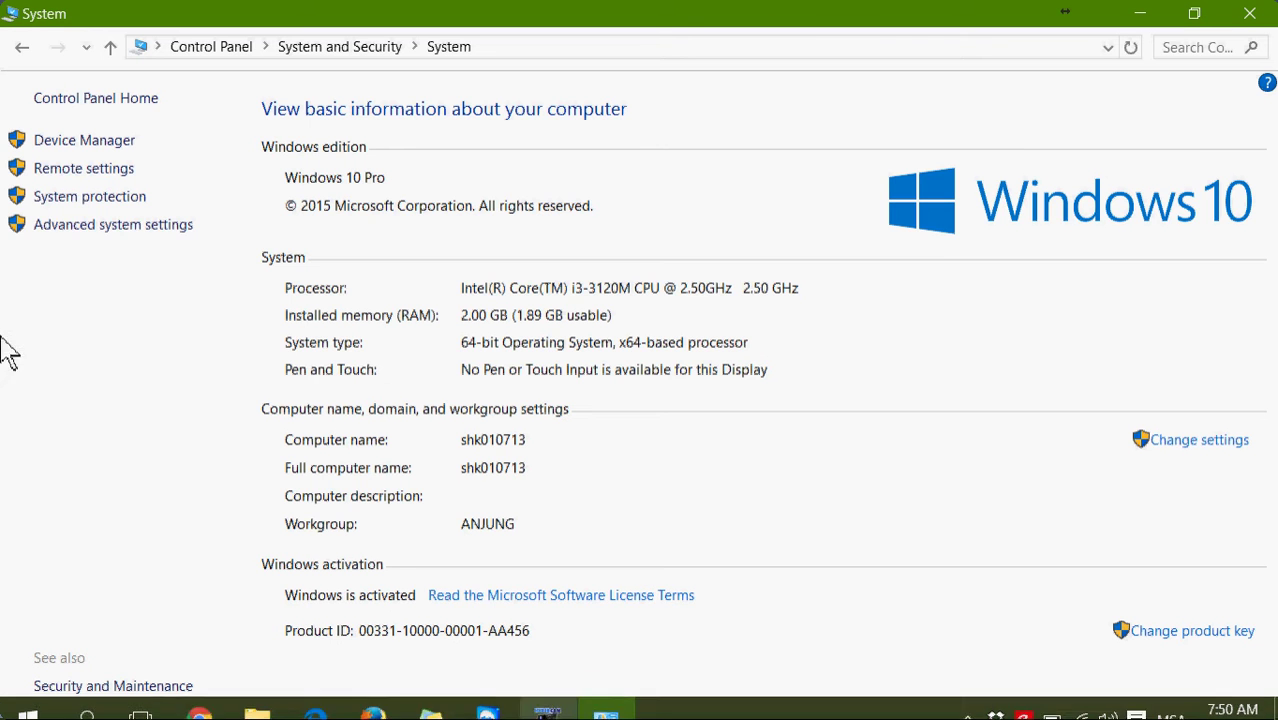
left_click(101, 170)
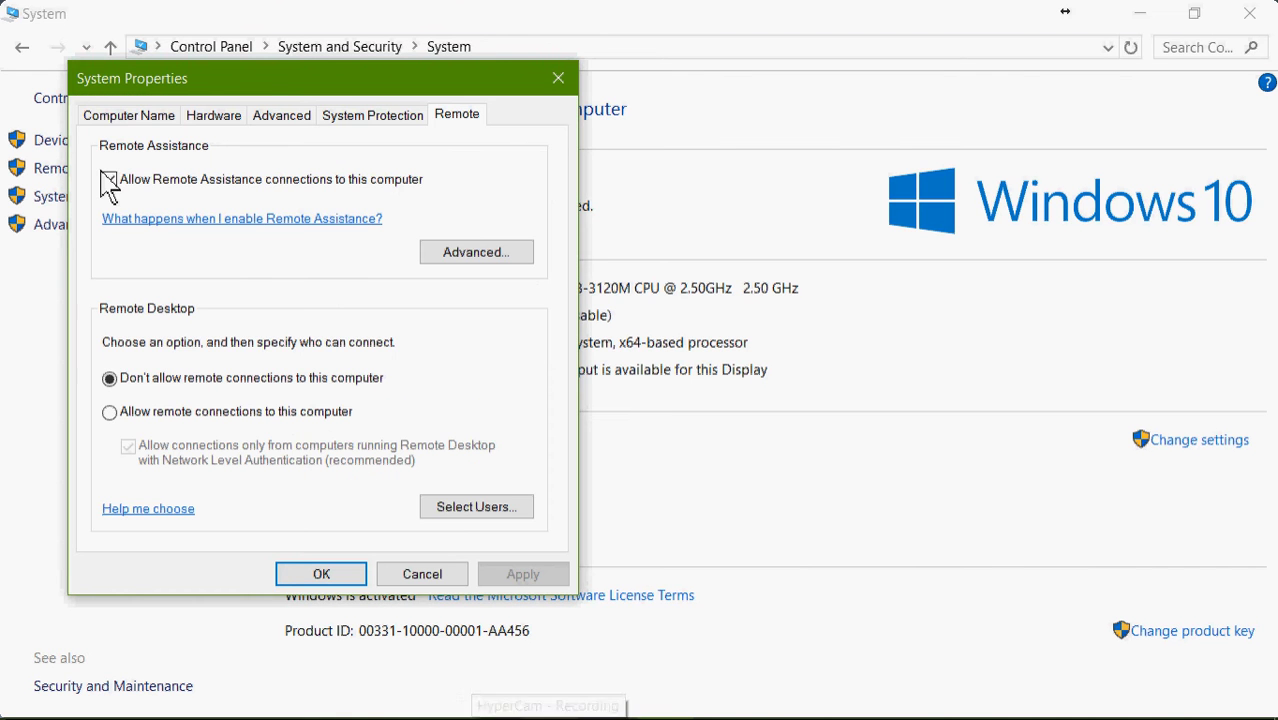
left_click(140, 118)
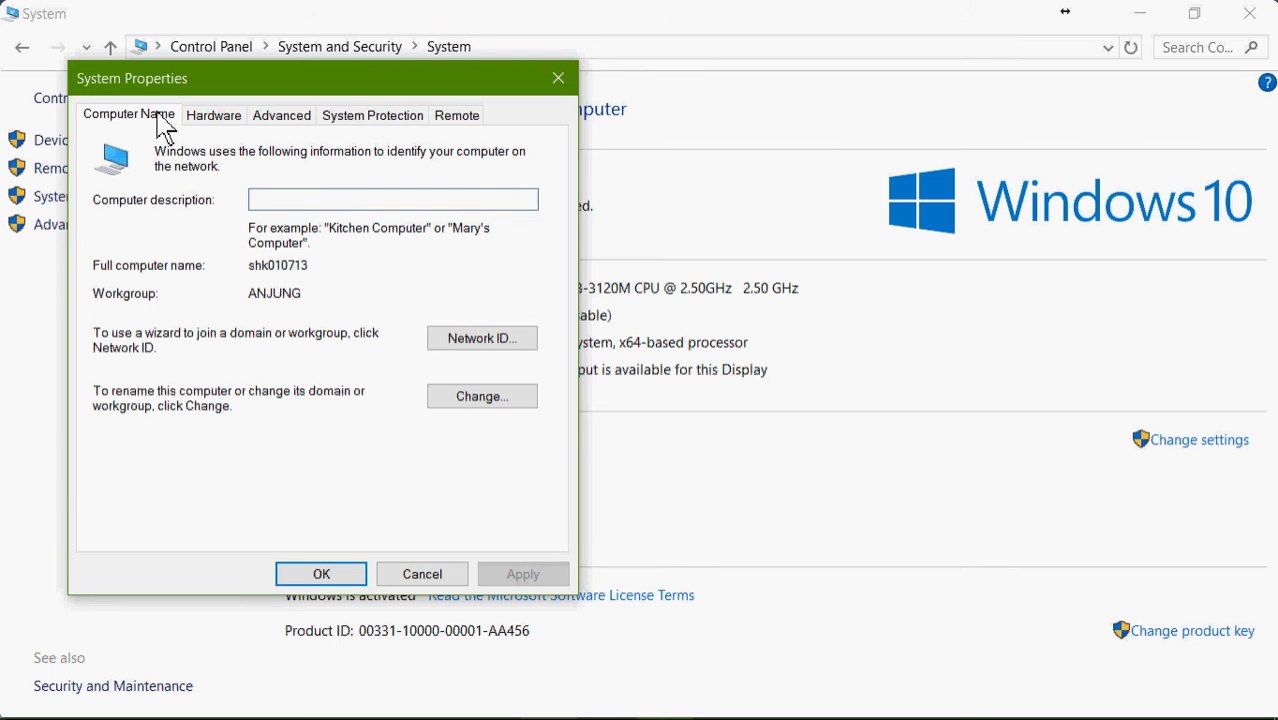
left_click(465, 405)
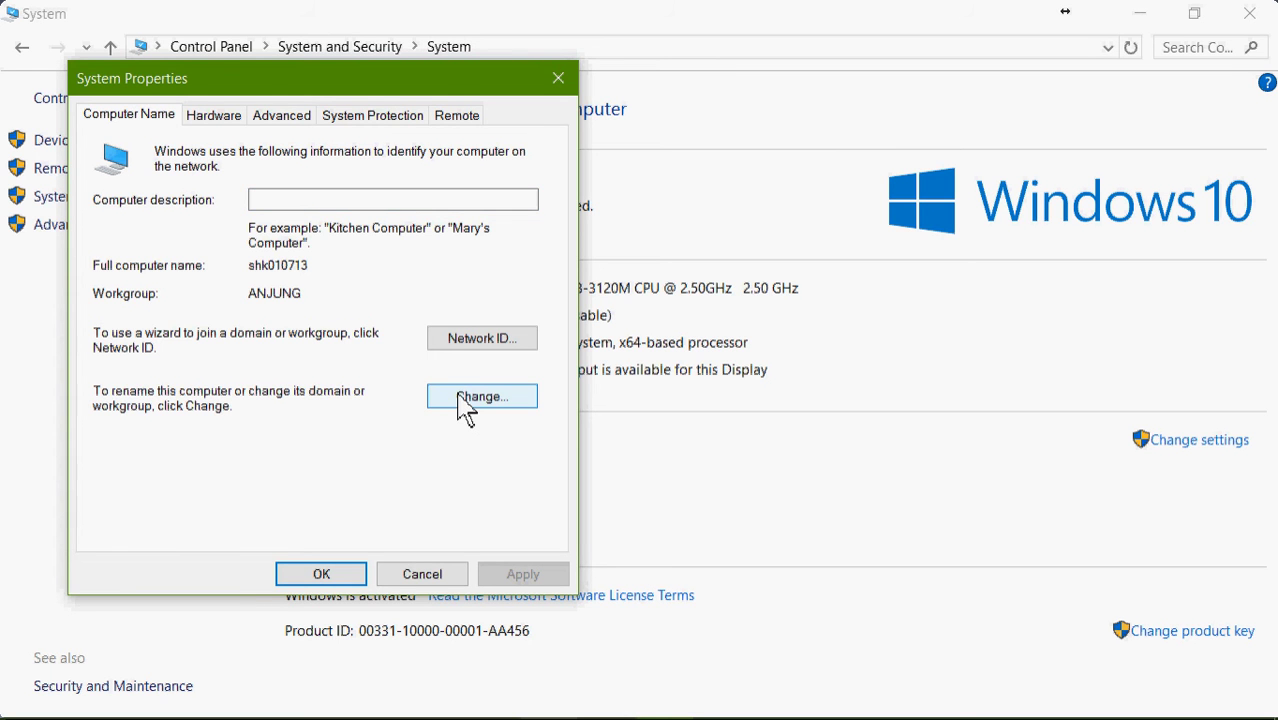
left_click(463, 402)
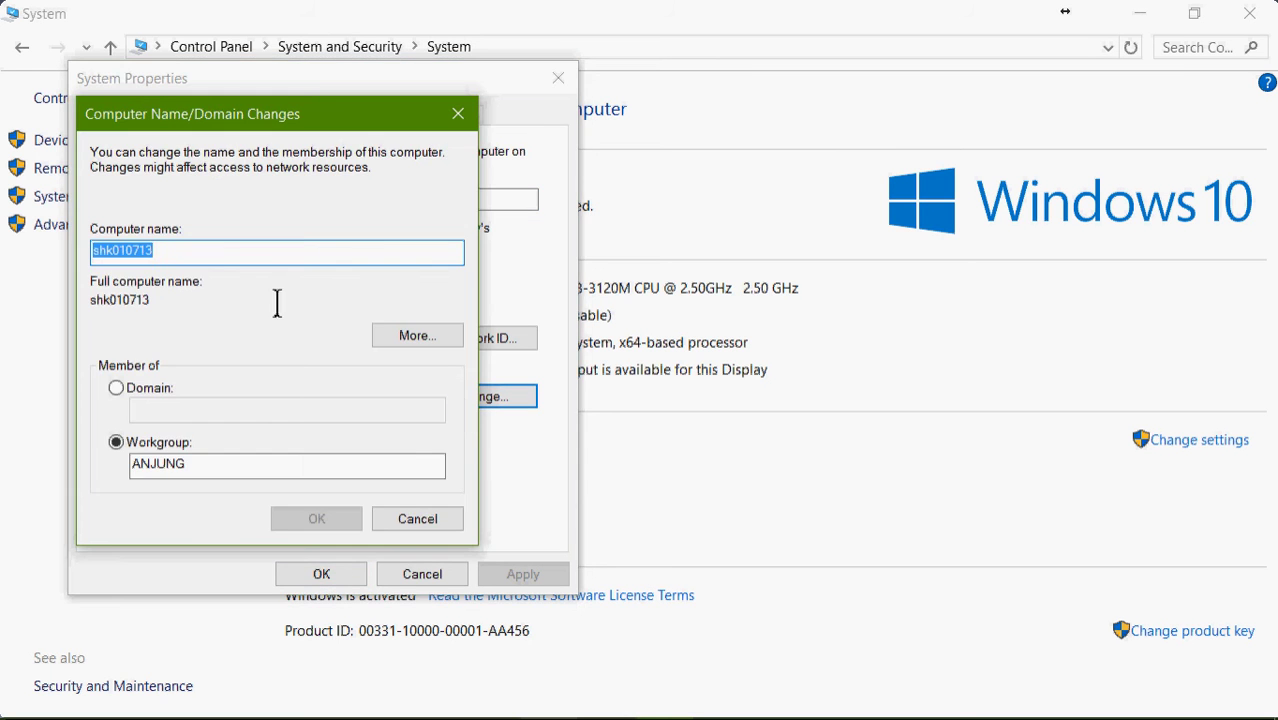
- Check the local computer's name and workgroup entries, leave them as they are, and close the System window
left_click(216, 254)
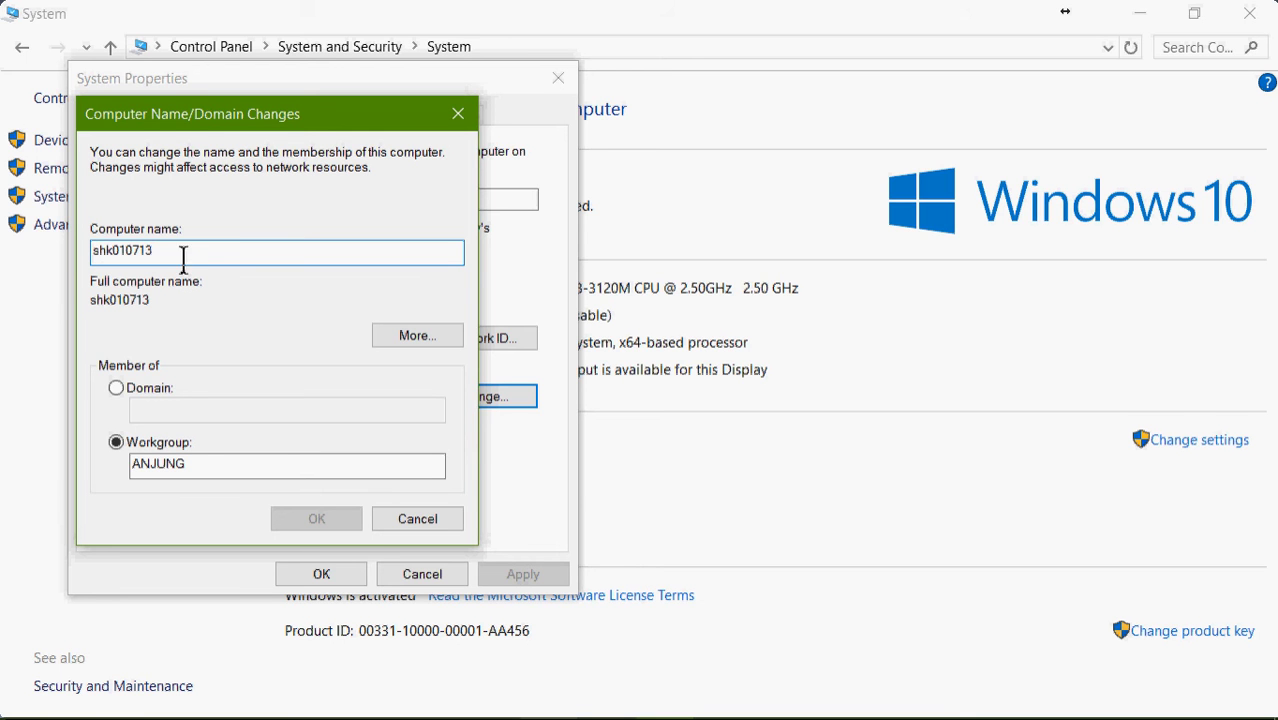
left_click(198, 467)
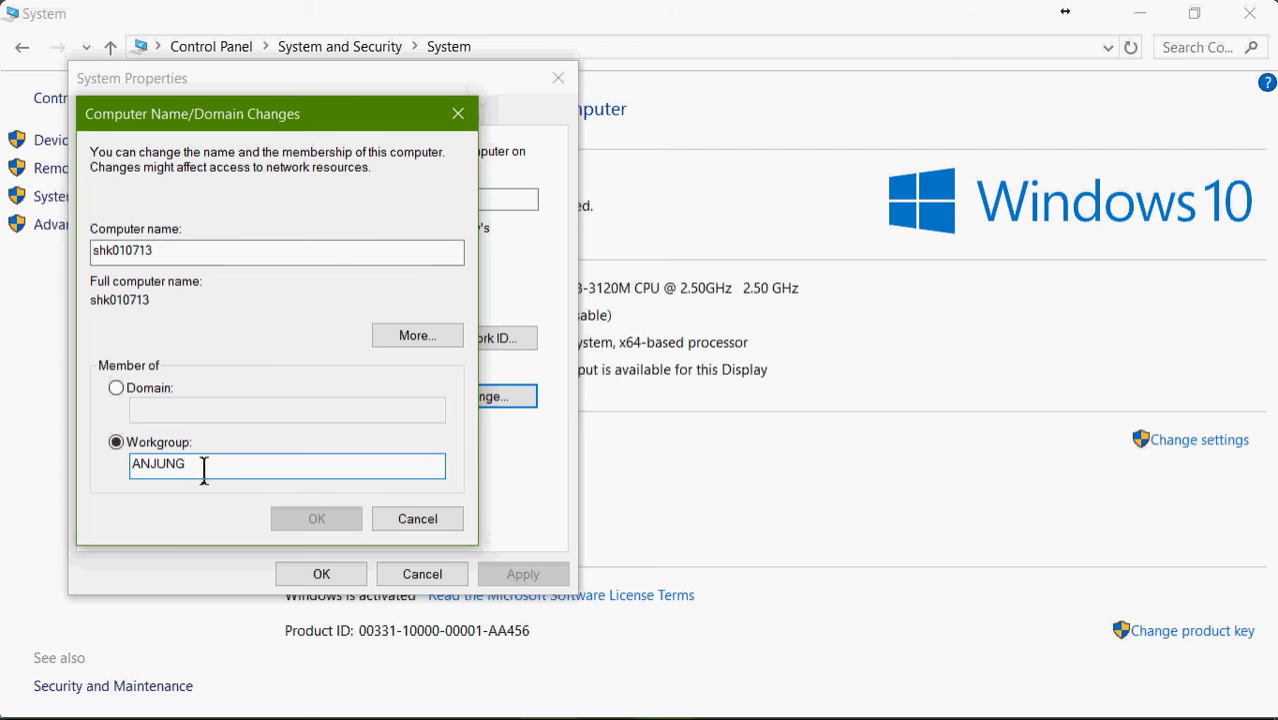
left_click(402, 518)
left_click(404, 524)
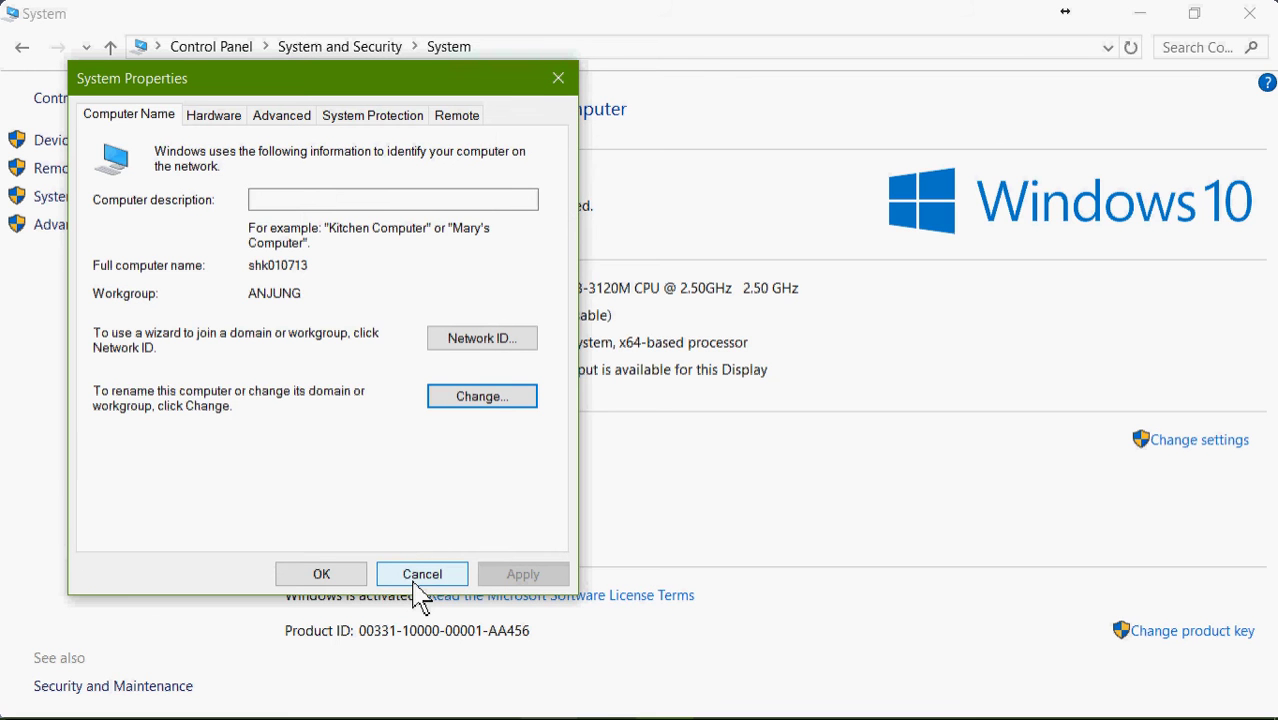
left_click(321, 576)
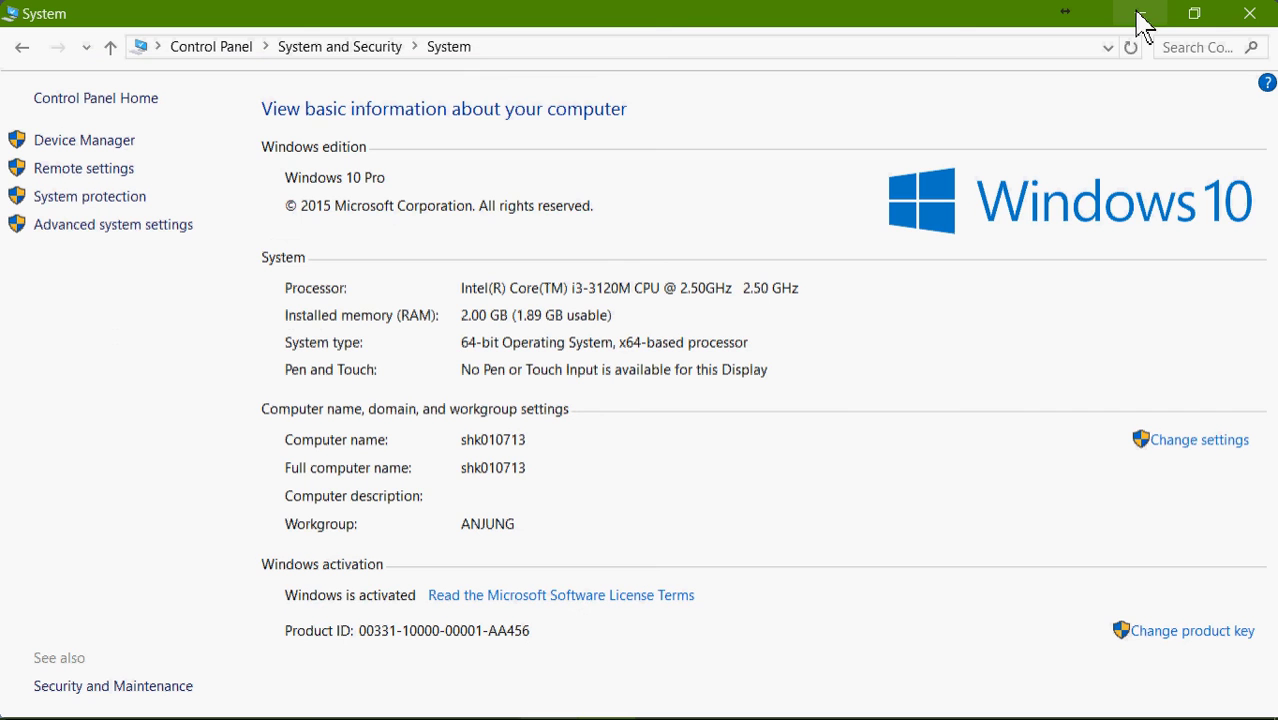
left_click(1250, 20)
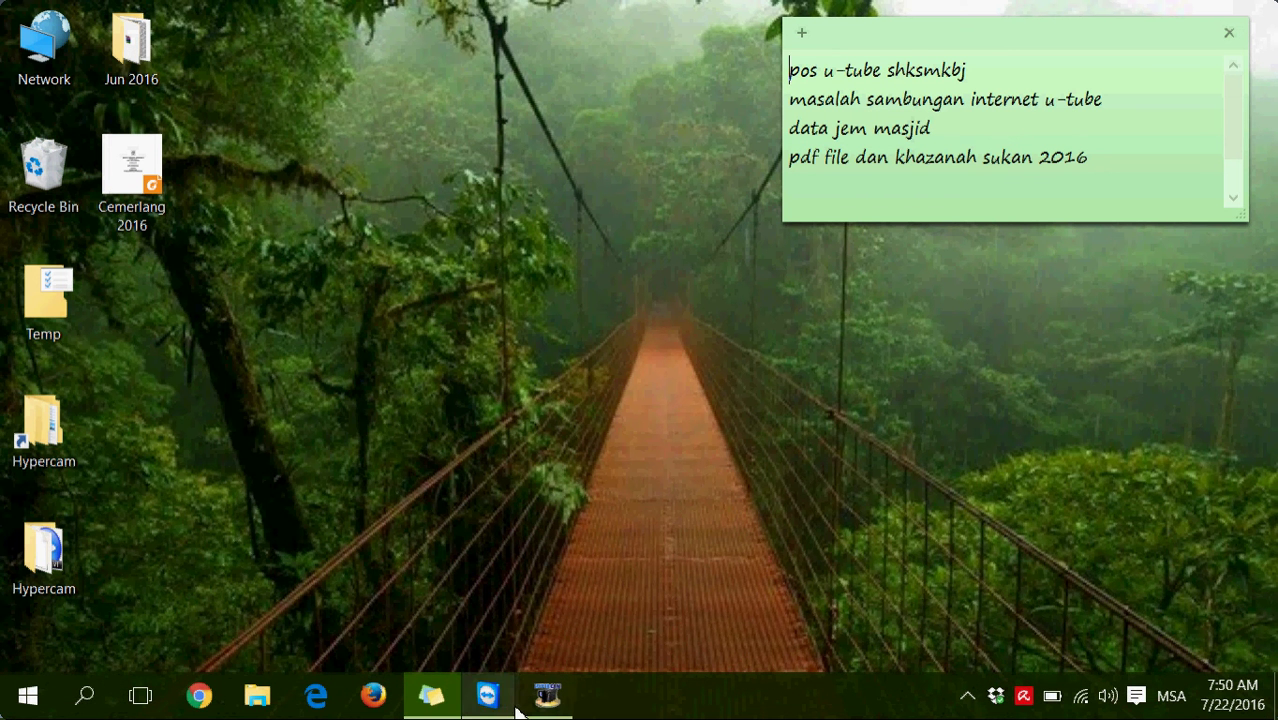
- Switch to the PEP002 TeamViewer session and open the remote computer's Computer Name/Domain Changes dialog from This PC's properties
mouse_move(490, 700)
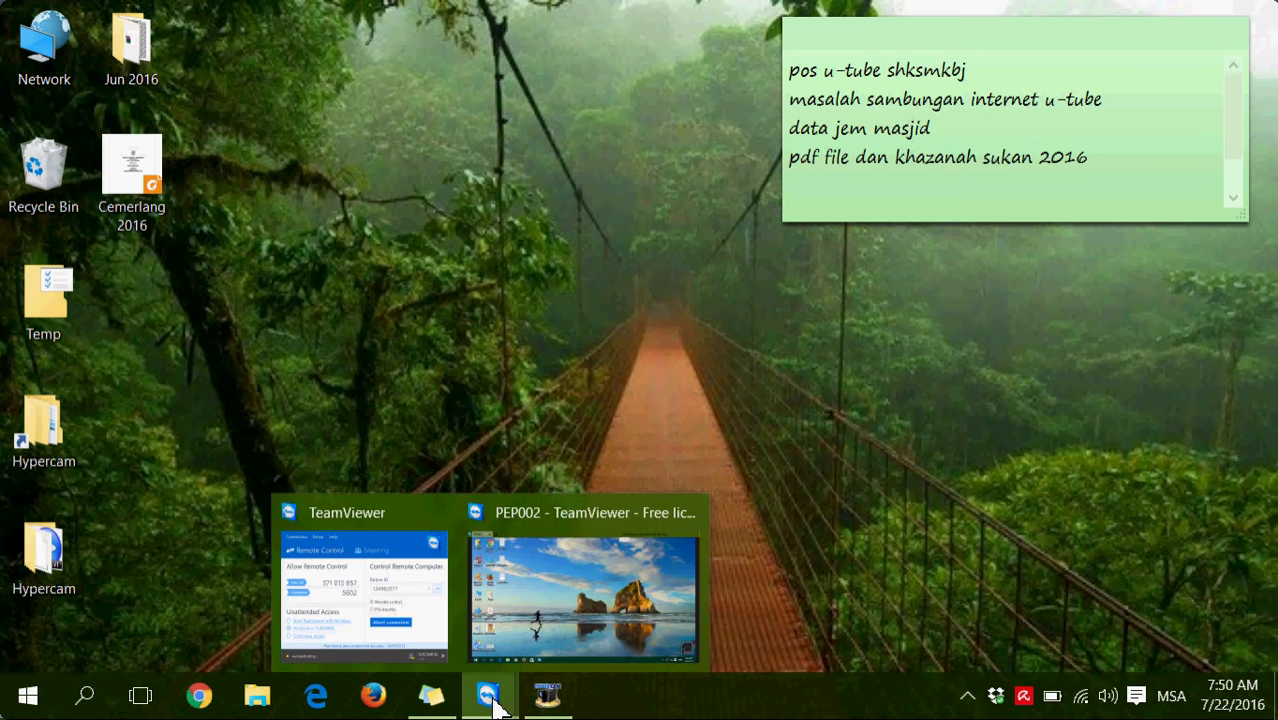
left_click(552, 580)
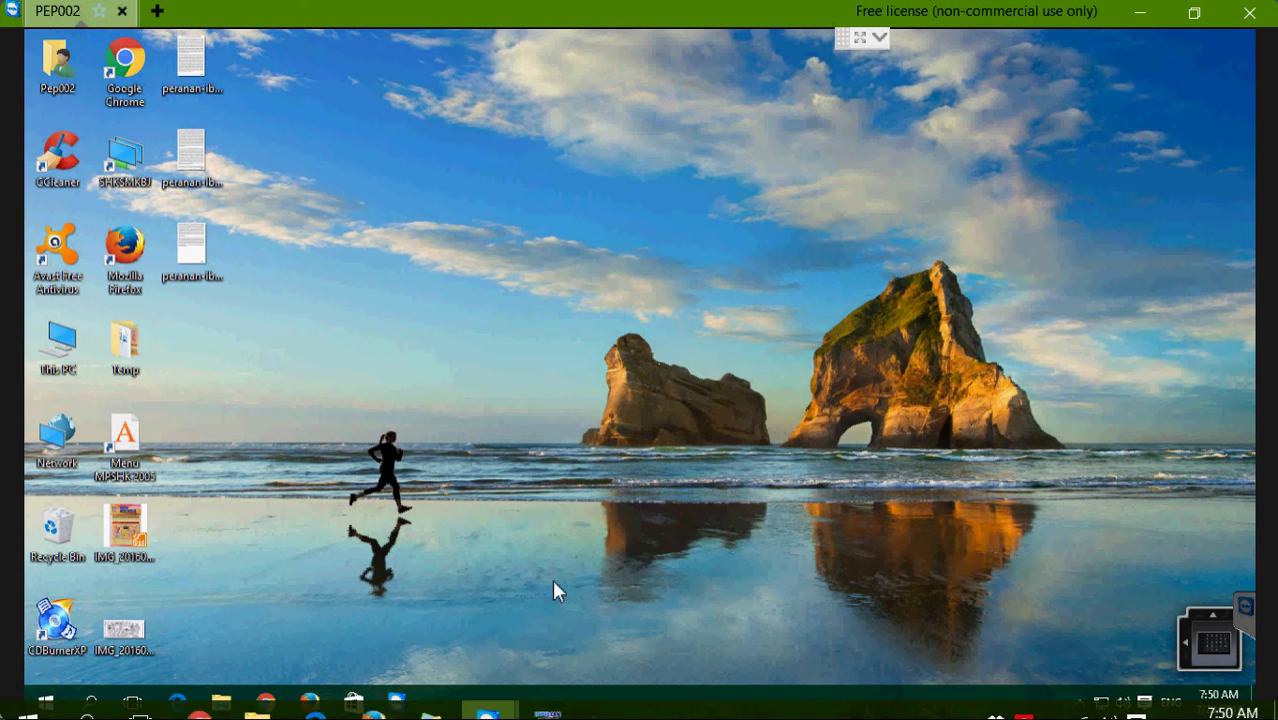
right_click(68, 355)
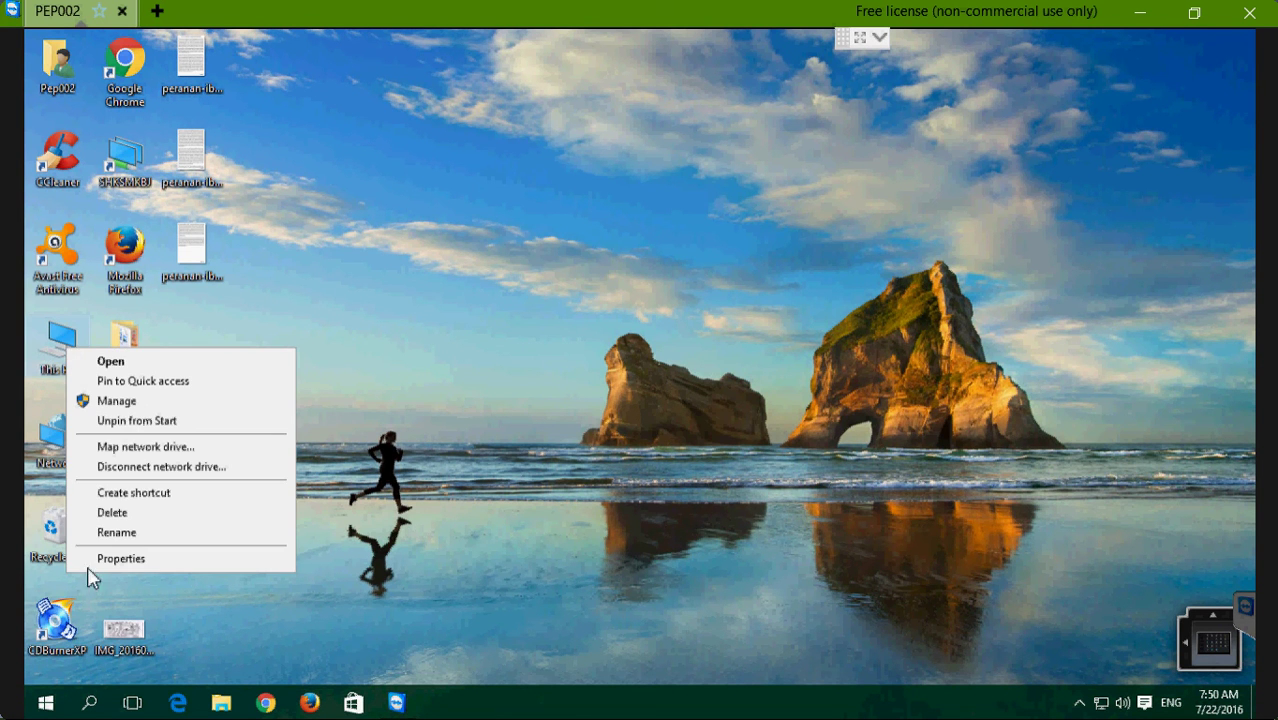
left_click(120, 557)
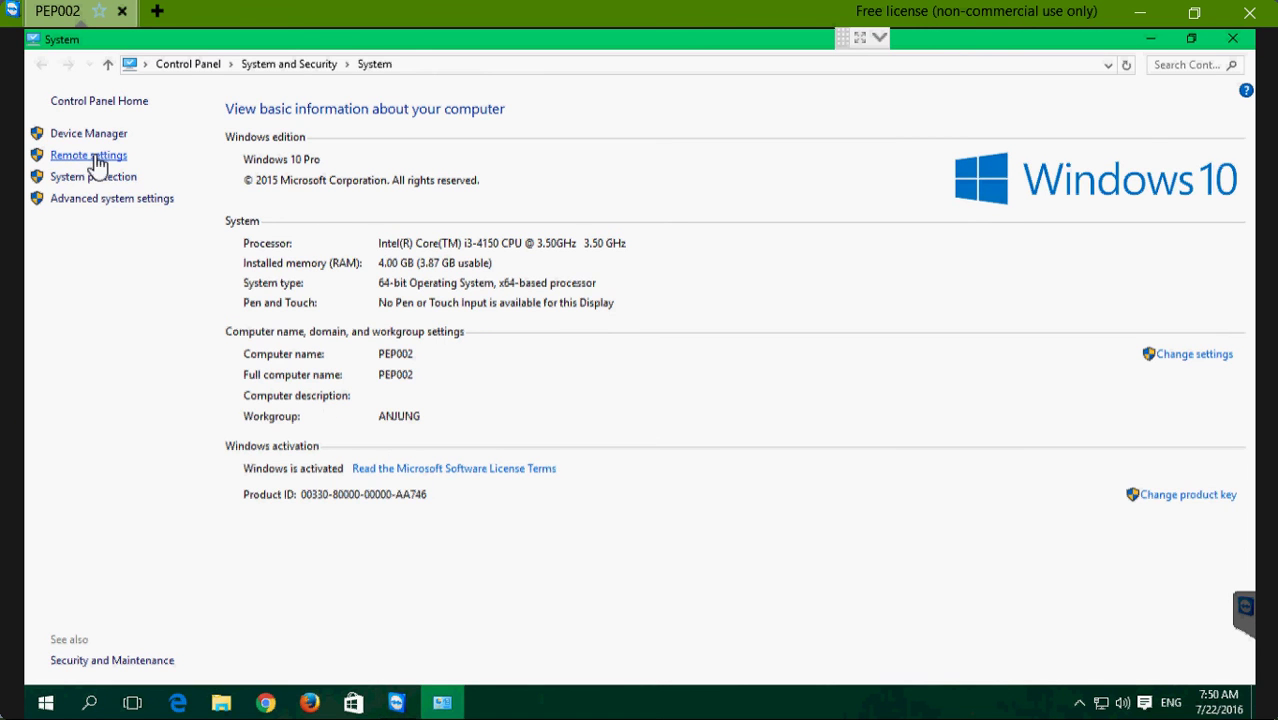
left_click(90, 156)
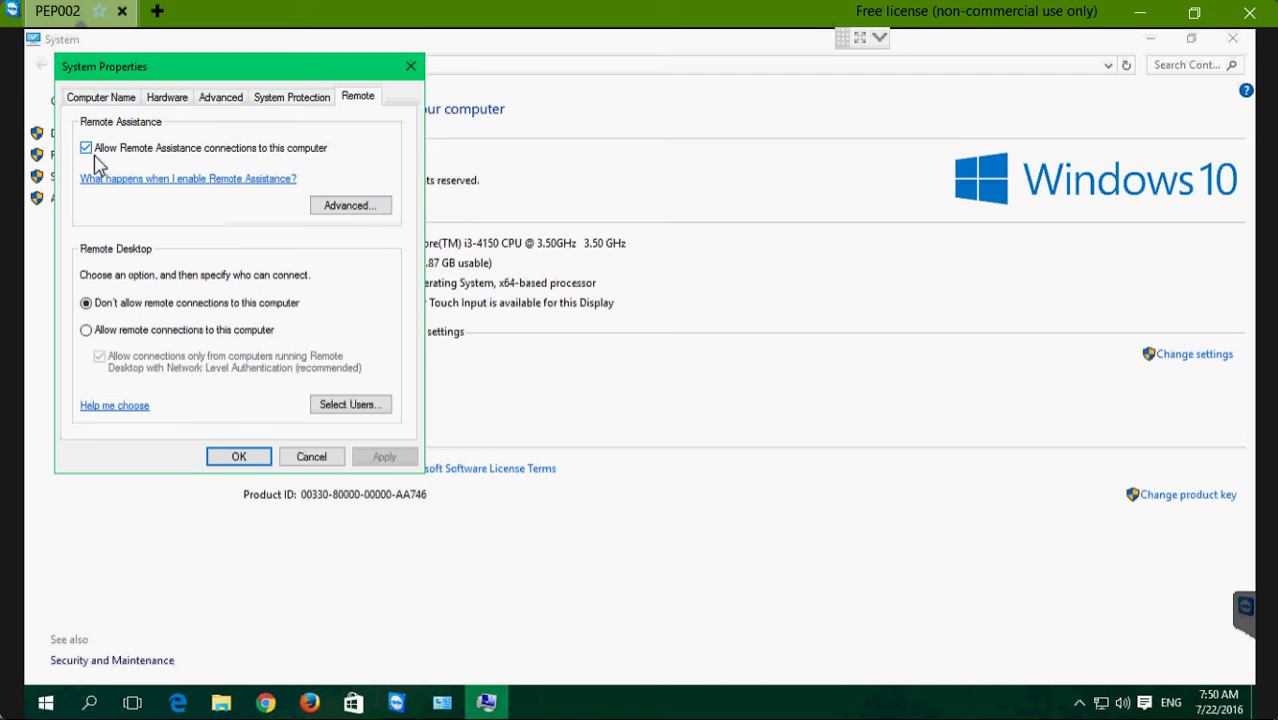
left_click(100, 100)
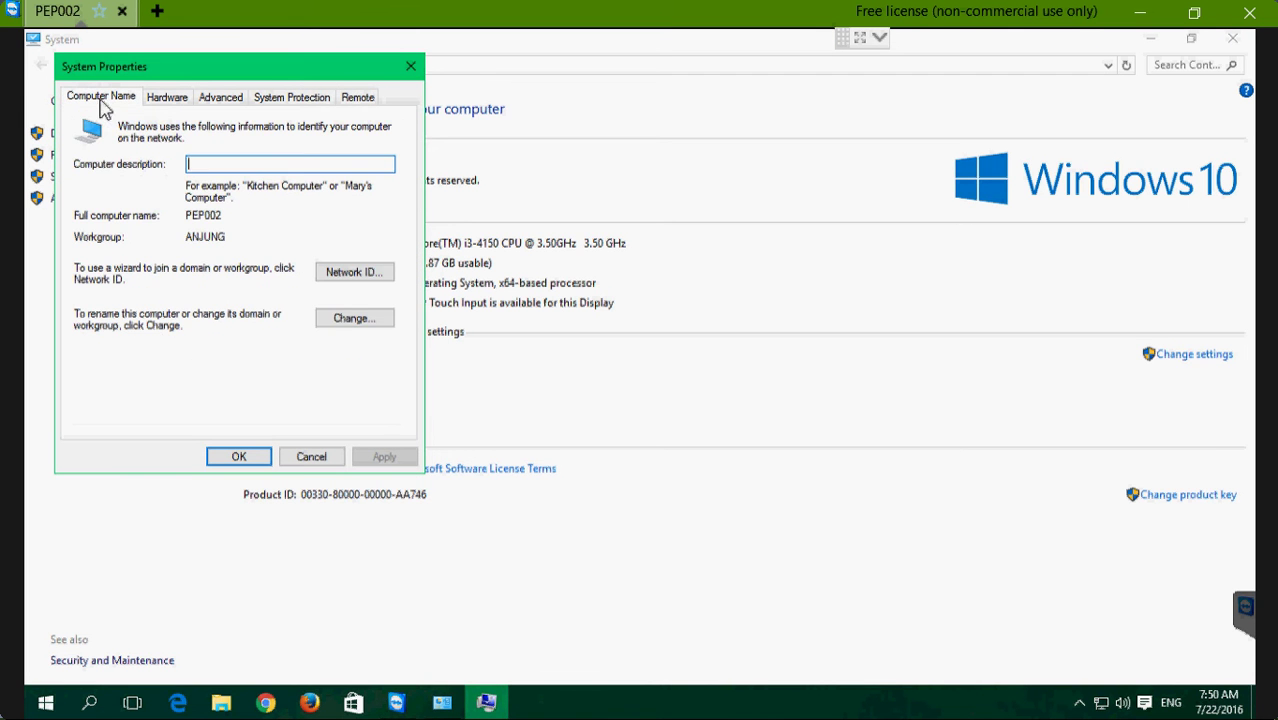
left_click(354, 318)
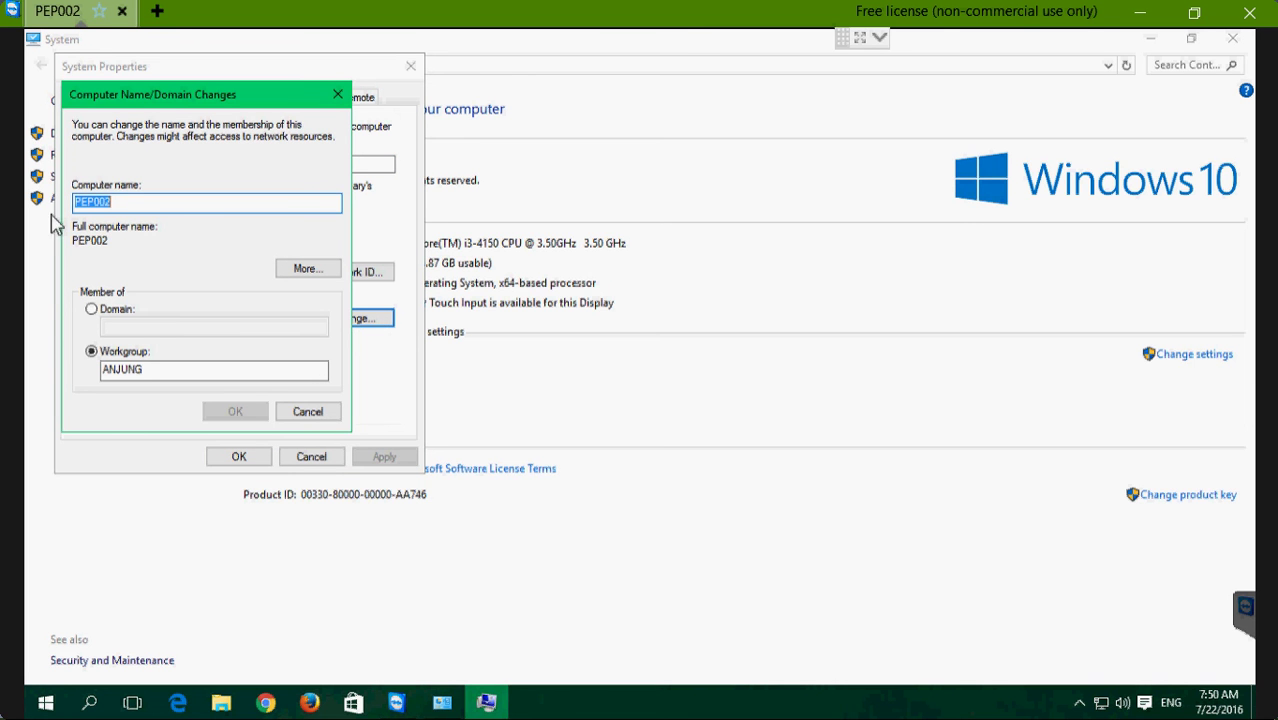
- Check the remote computer's name and workgroup entries without changing them and close its System window
left_click(133, 204)
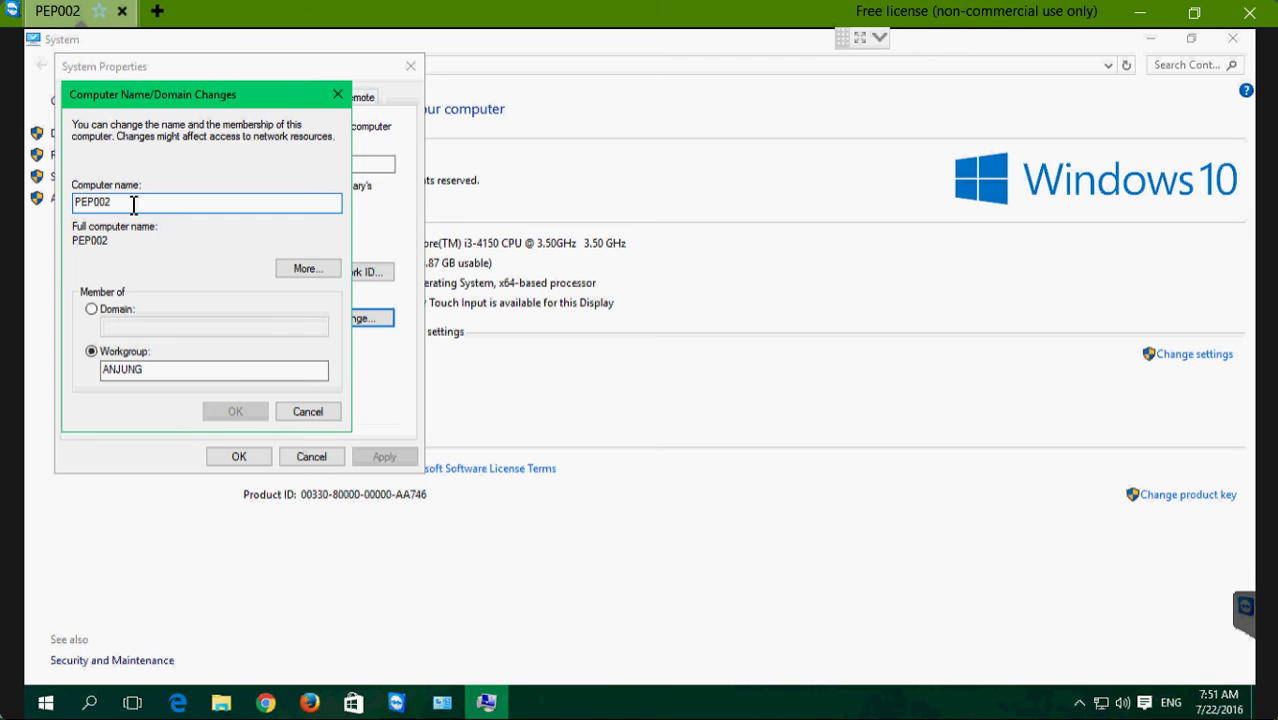
left_click(158, 367)
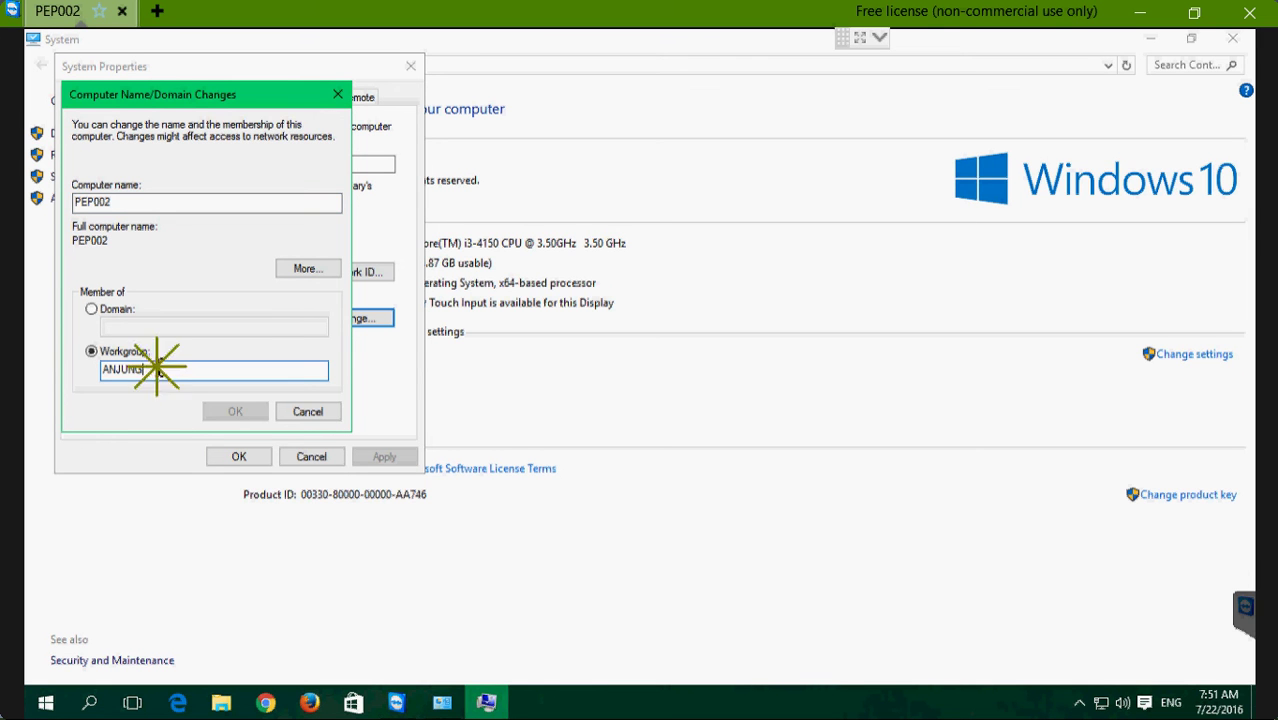
left_click(306, 414)
left_click(241, 456)
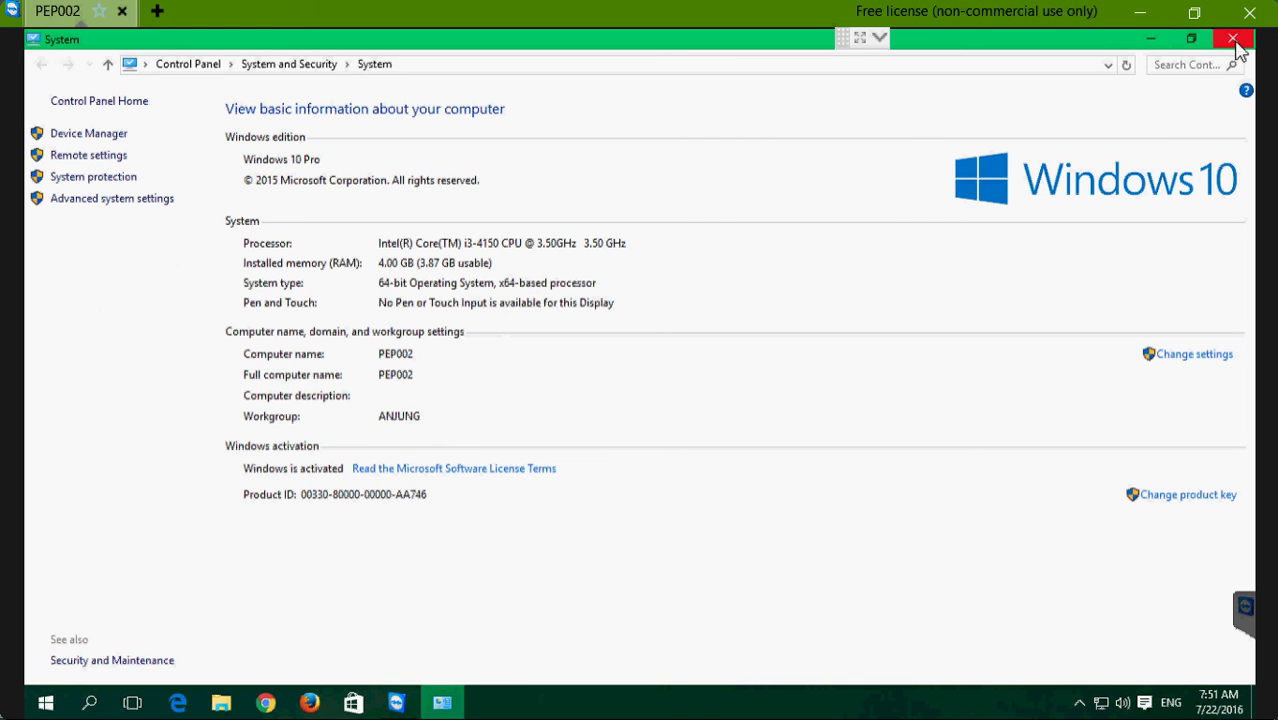
left_click(1234, 40)
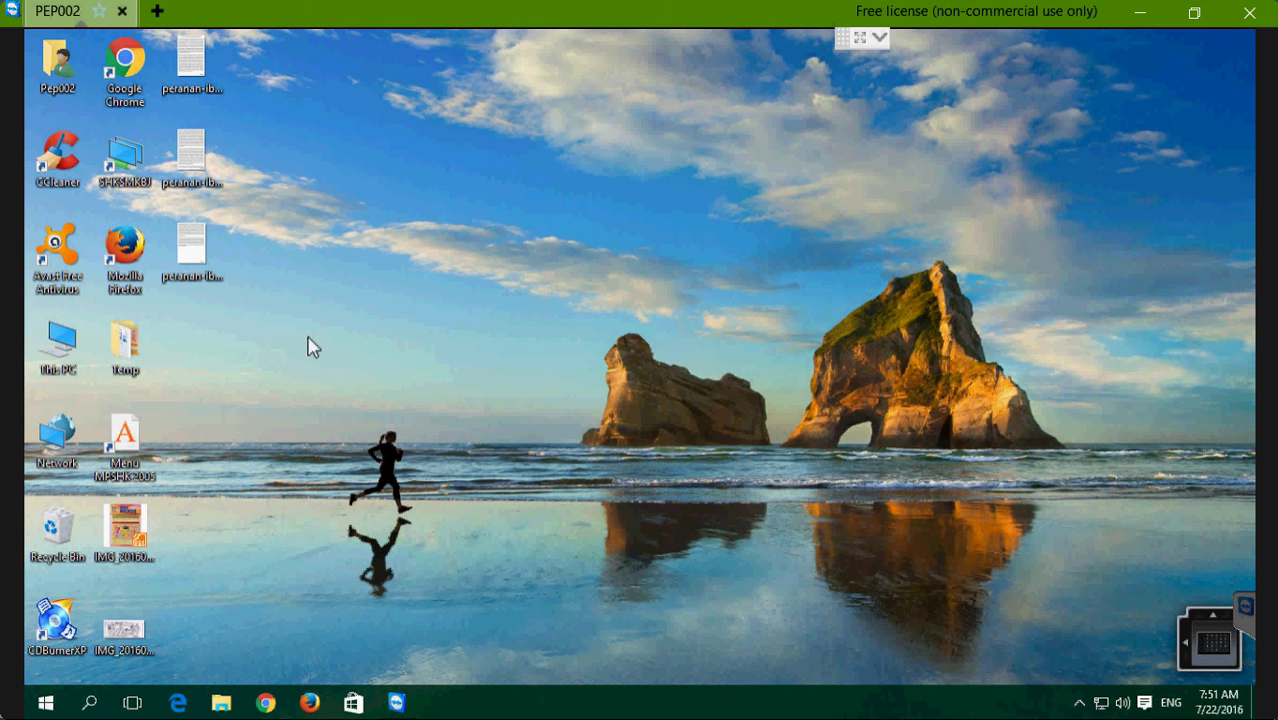
- Open Network on the remote computer and maximize its window to view the computers and devices
left_click(61, 449)
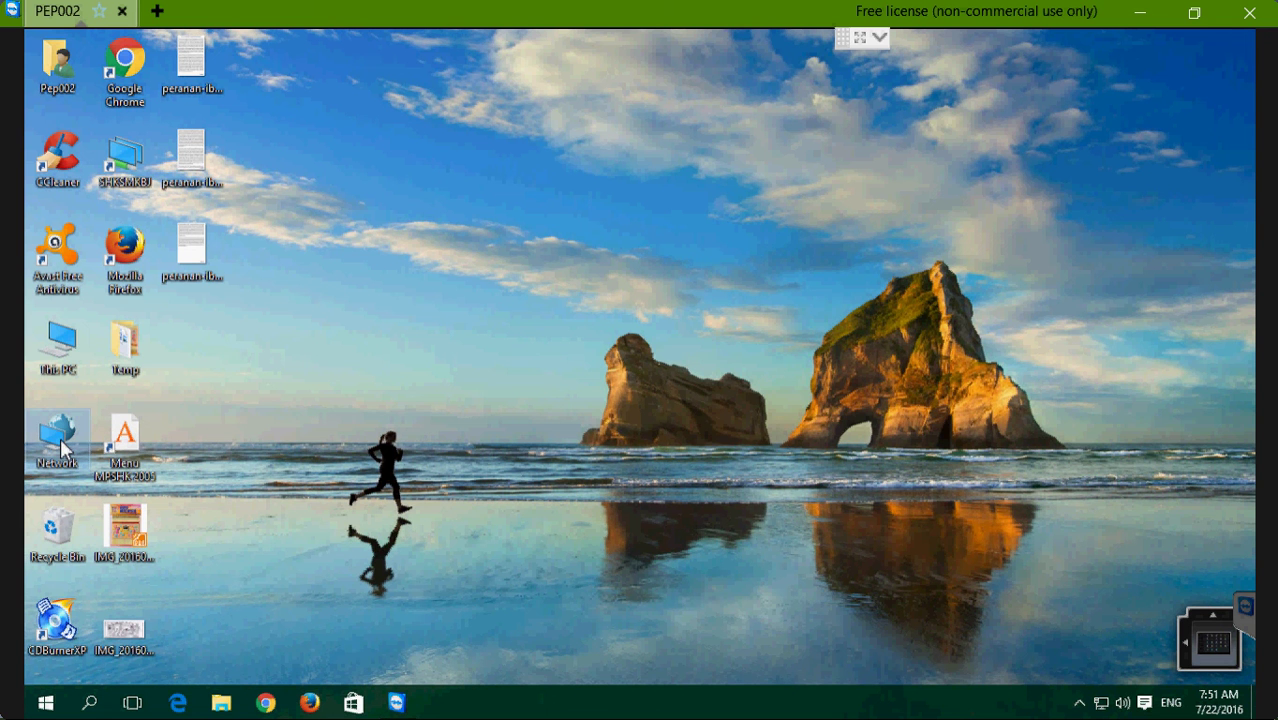
left_click(61, 449)
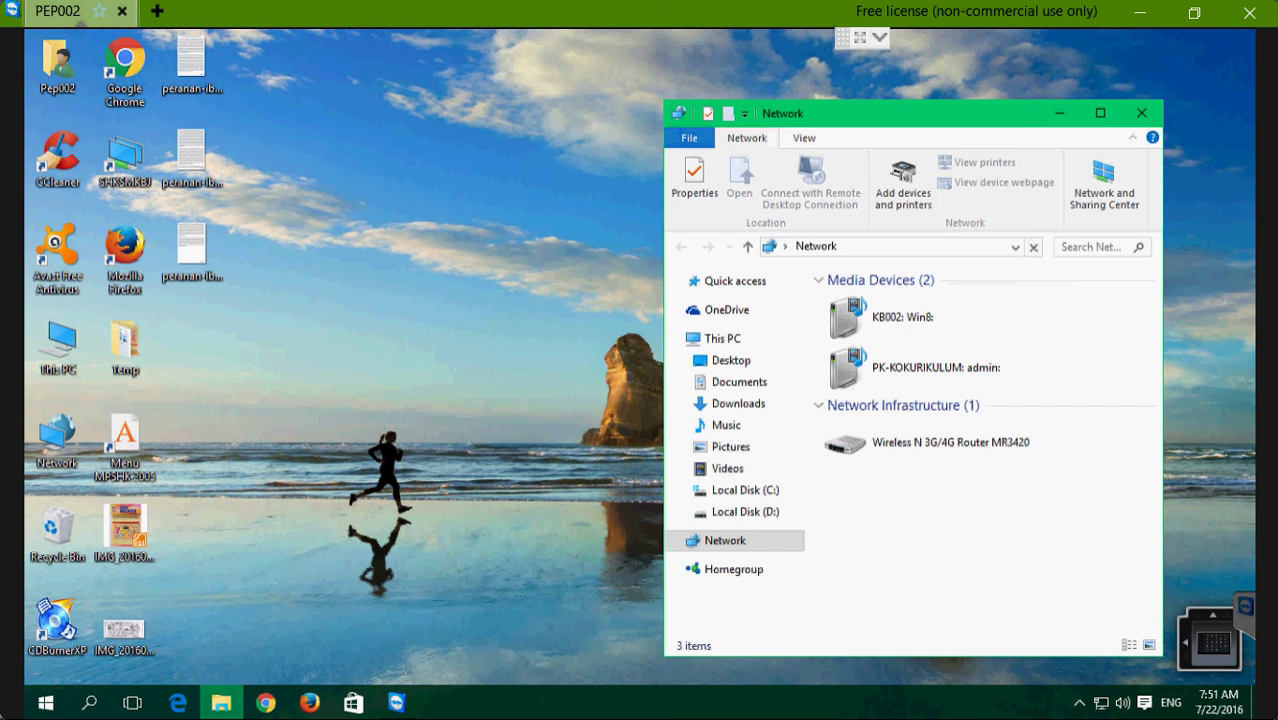
left_click(1100, 113)
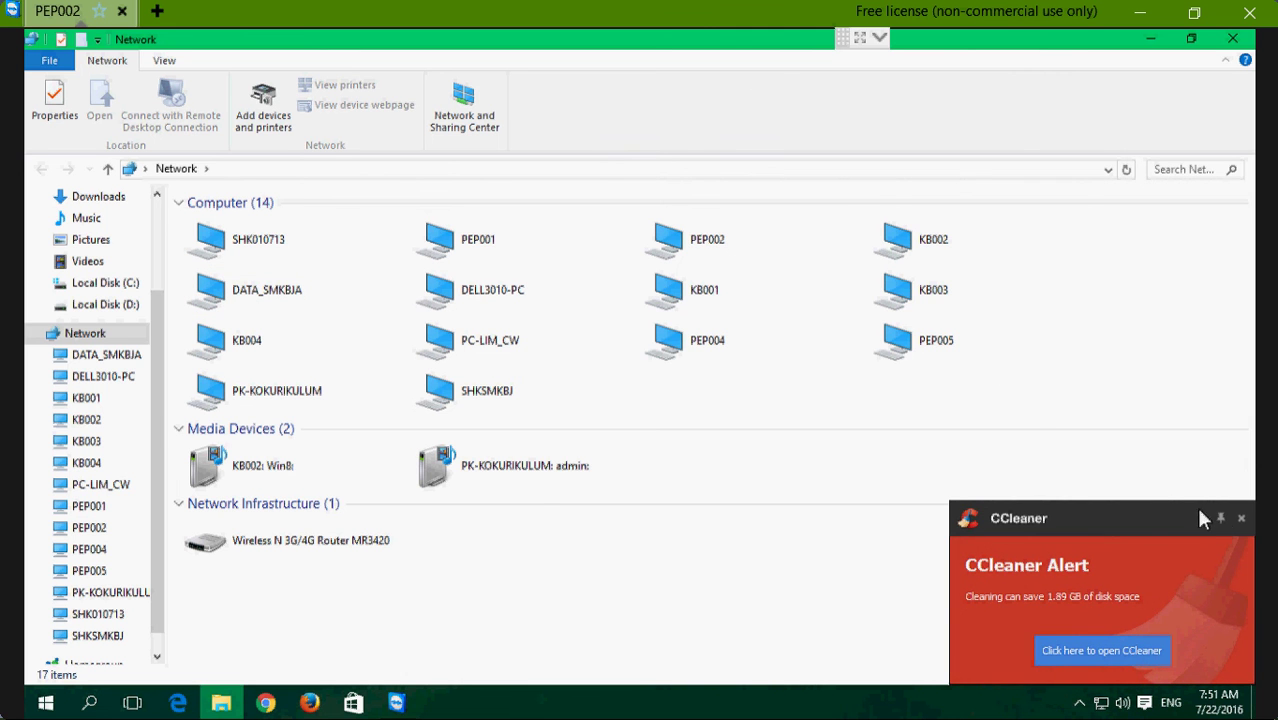
- Dismiss the CCleaner alert, view the shared folders on SHKSMKBJ from the remote computer, and return to its network list
left_click(1241, 520)
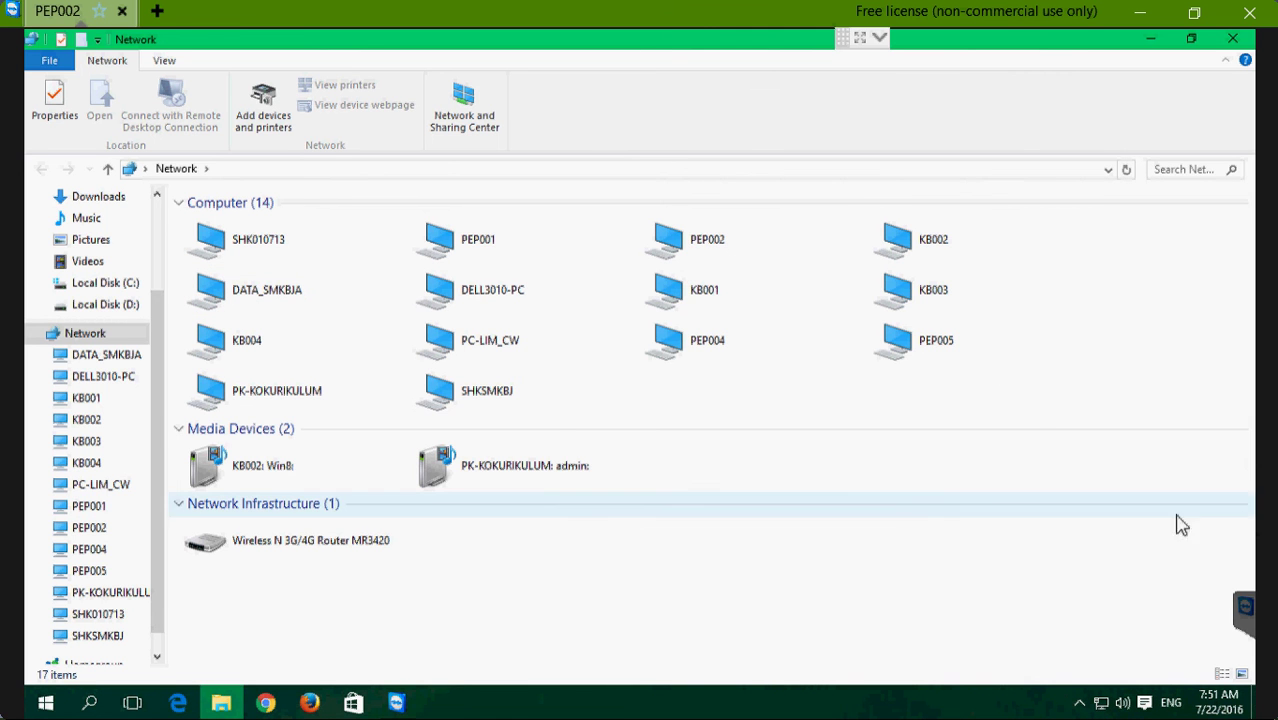
left_click(493, 392)
double_click(493, 392)
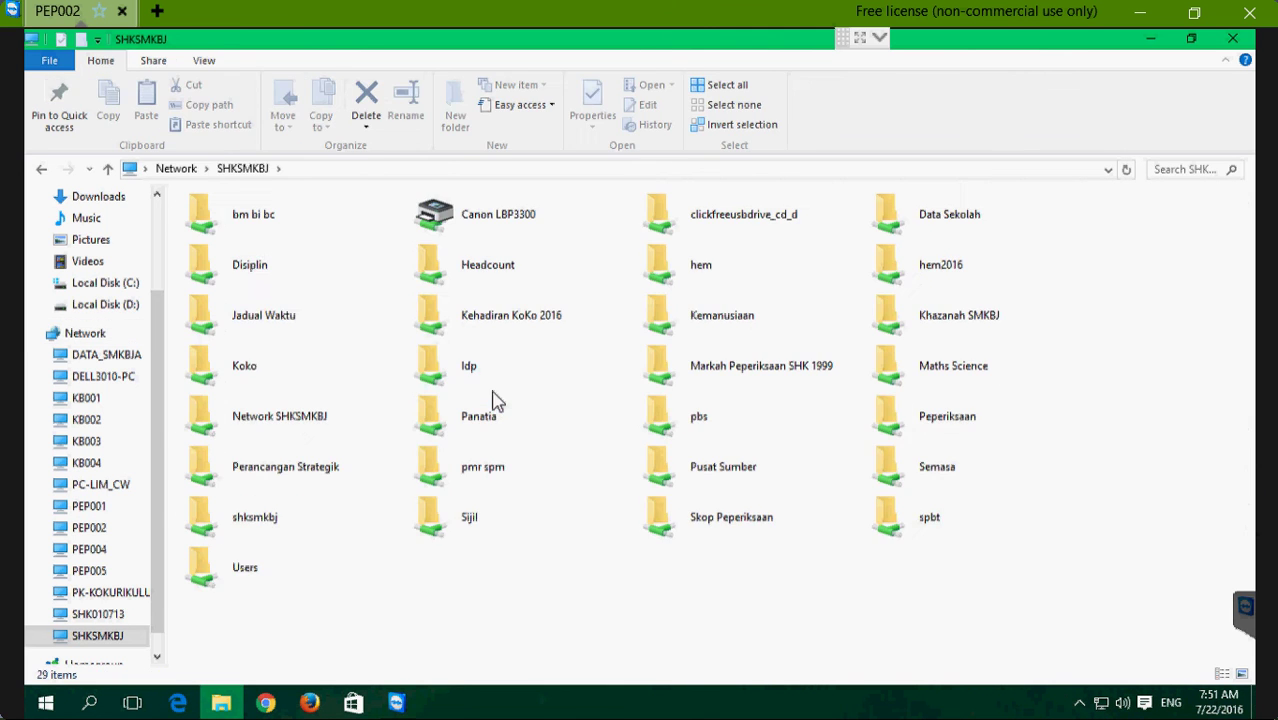
left_click(43, 168)
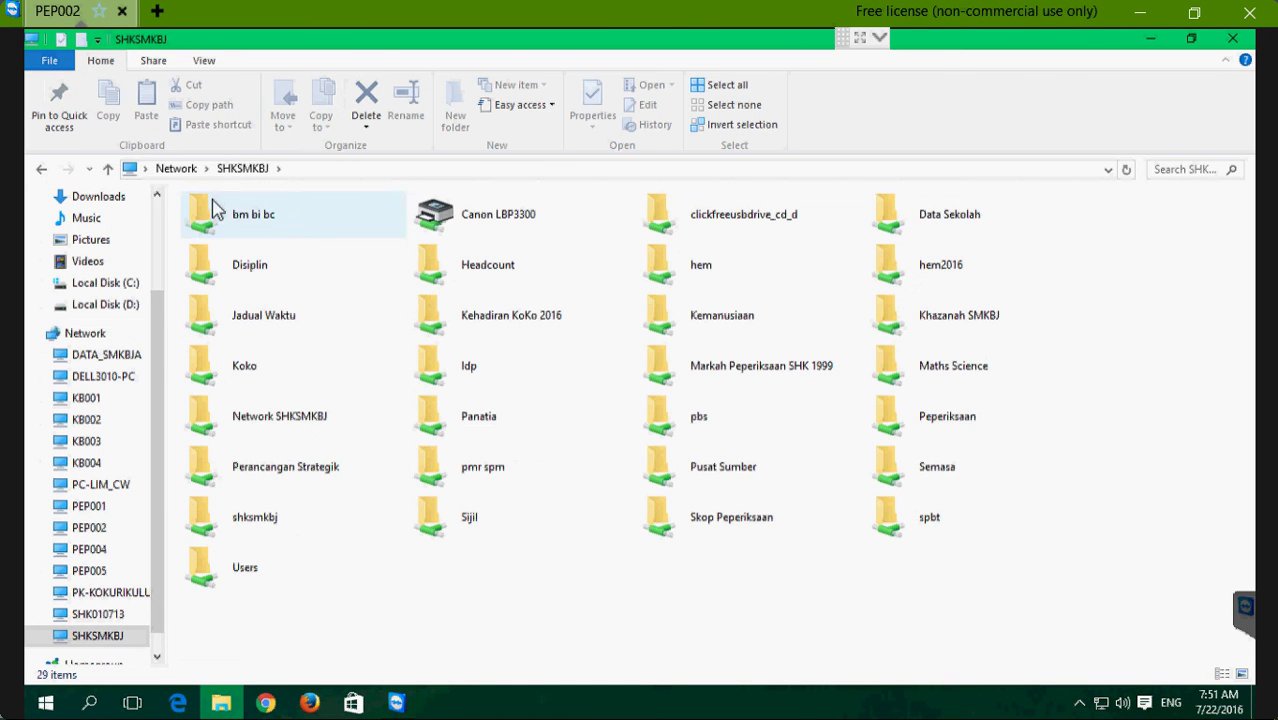
left_click(43, 170)
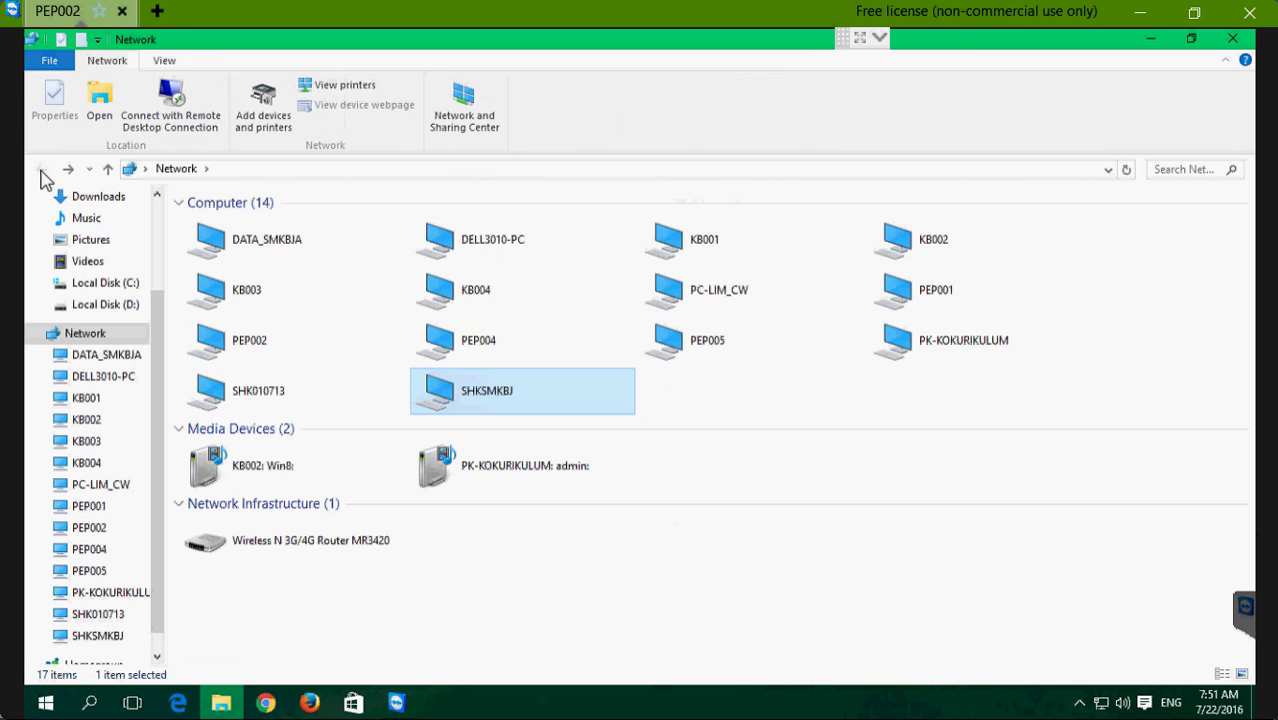
- View the shares on SHKSMKBJ again and those on DATA_SMKBJA, returning to the remote computer's network list after each
left_click(497, 402)
double_click(497, 402)
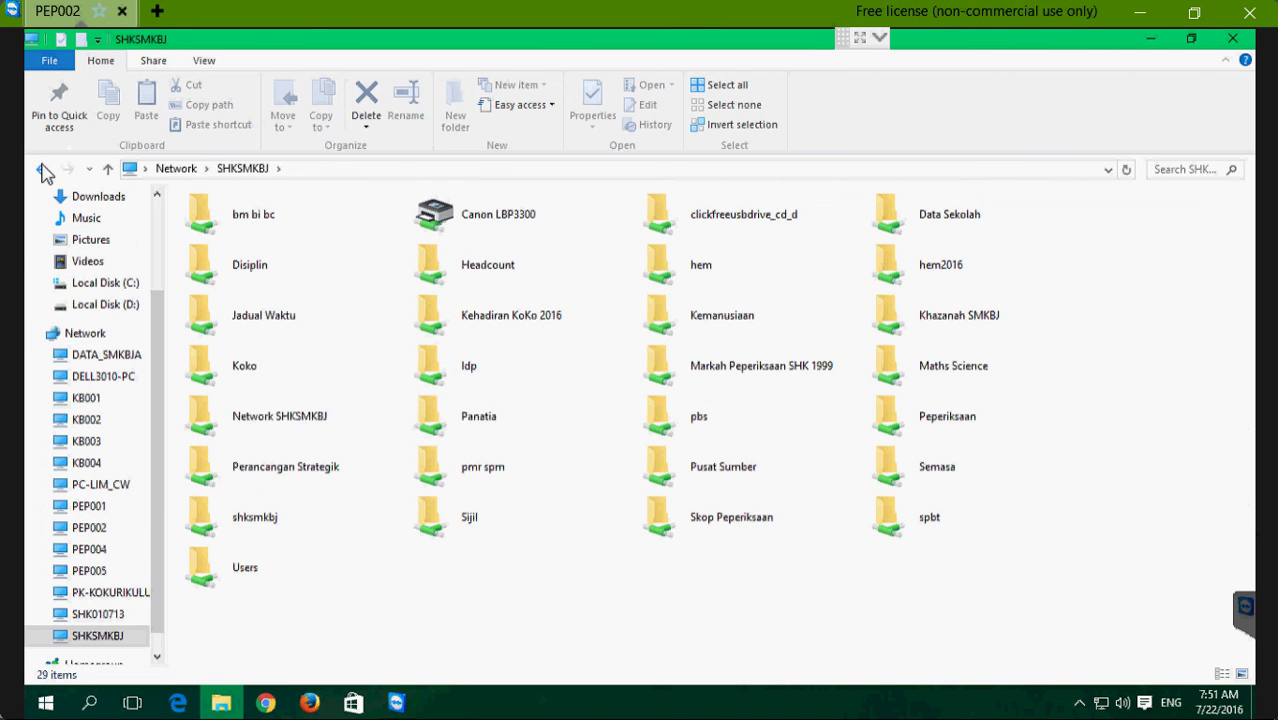
left_click(42, 170)
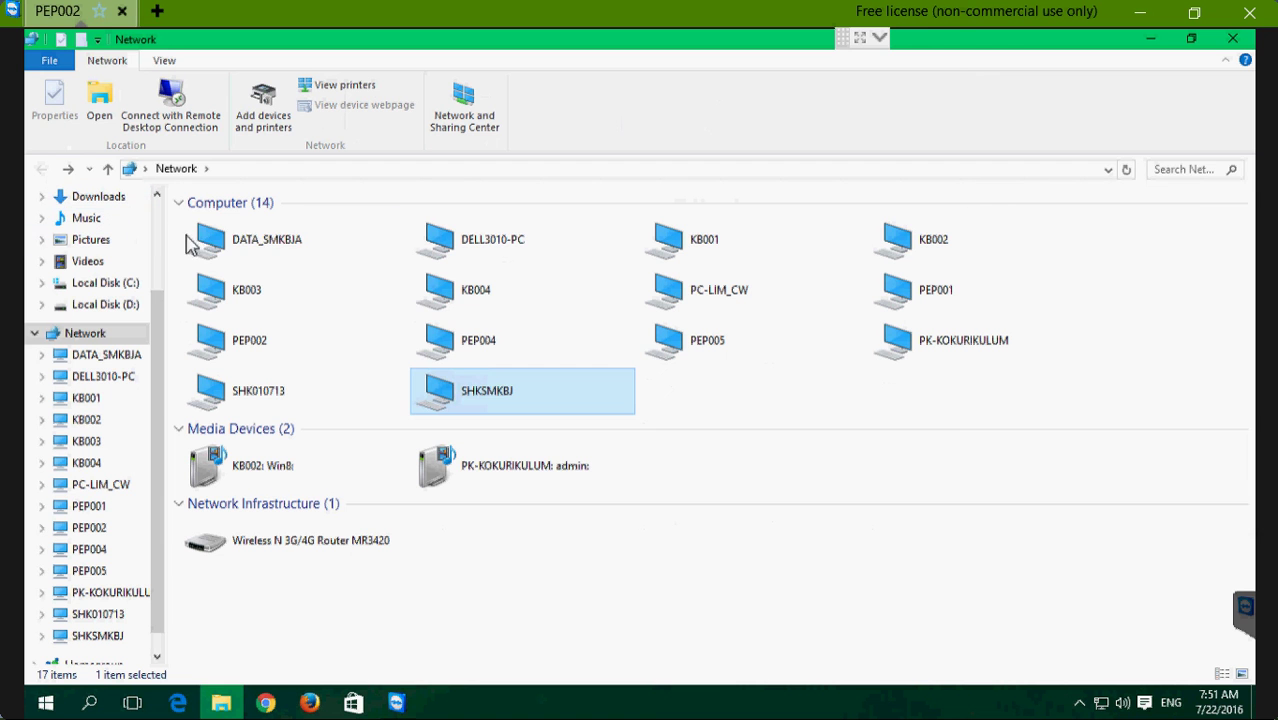
double_click(218, 238)
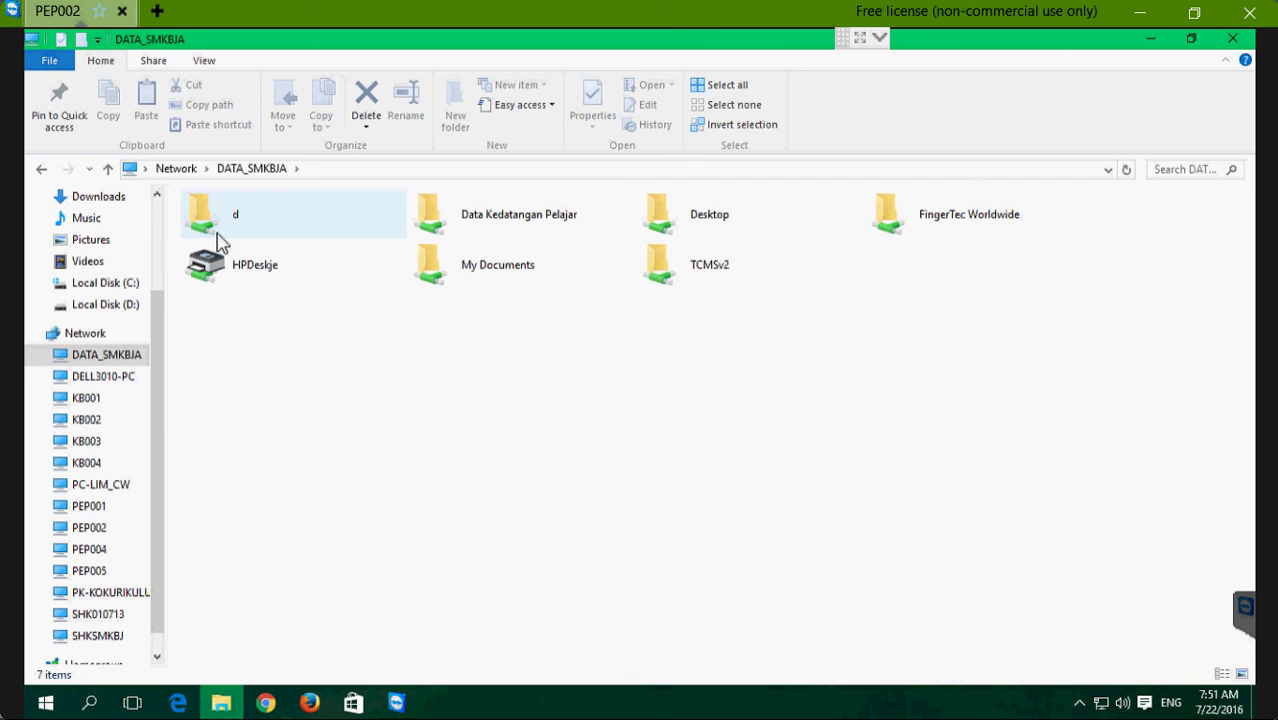
left_click(41, 168)
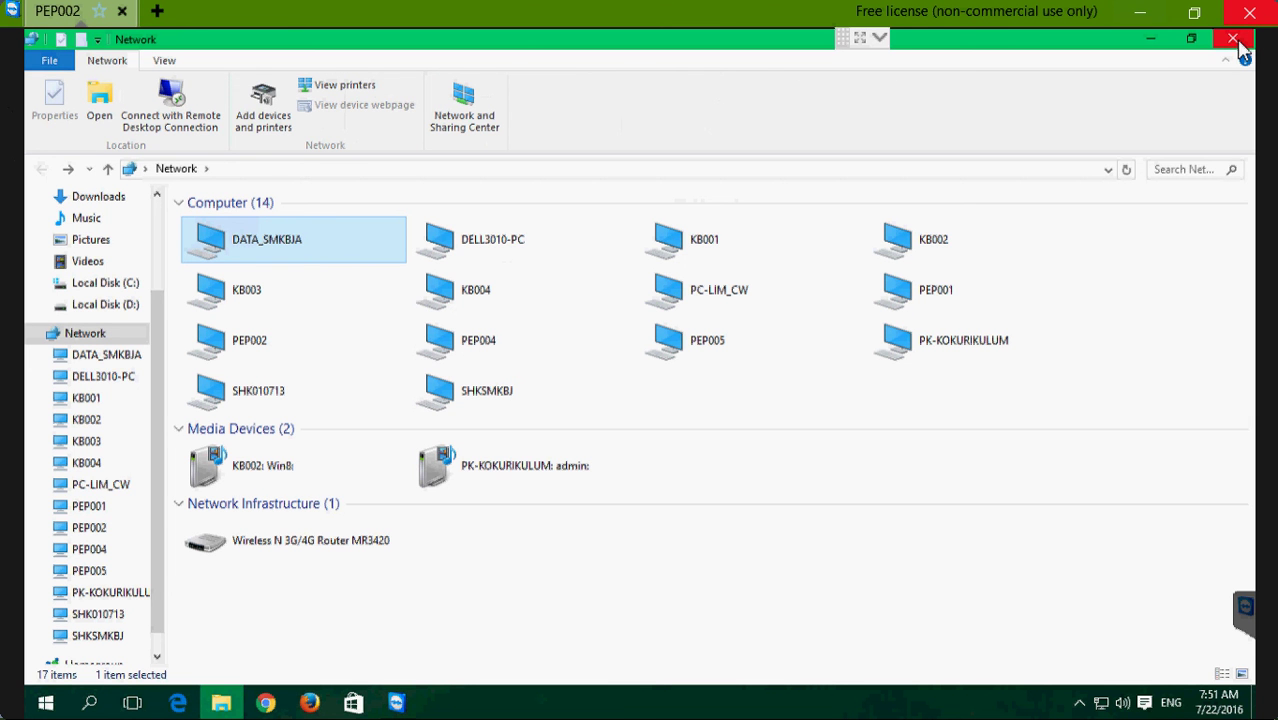
- Minimize the TeamViewer session, view the contents of PEP002's shared Pep002 folder through the local computer's Network, and close the window
left_click(1141, 14)
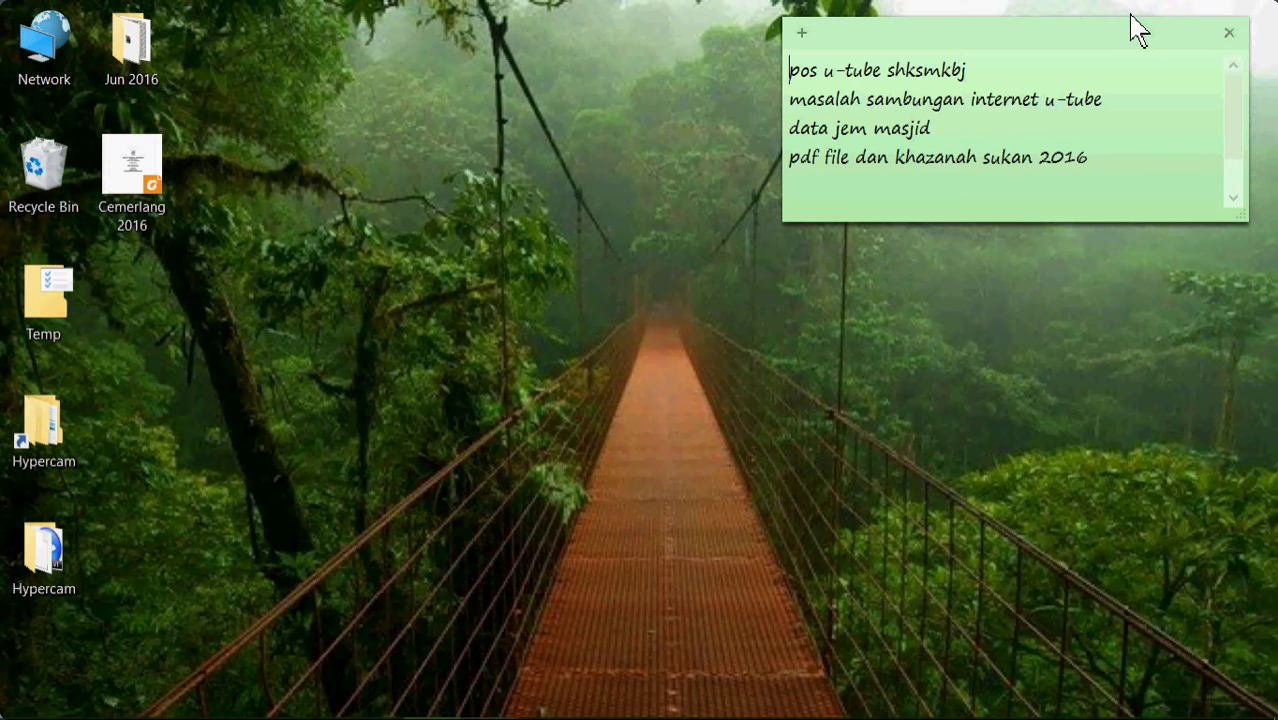
double_click(60, 55)
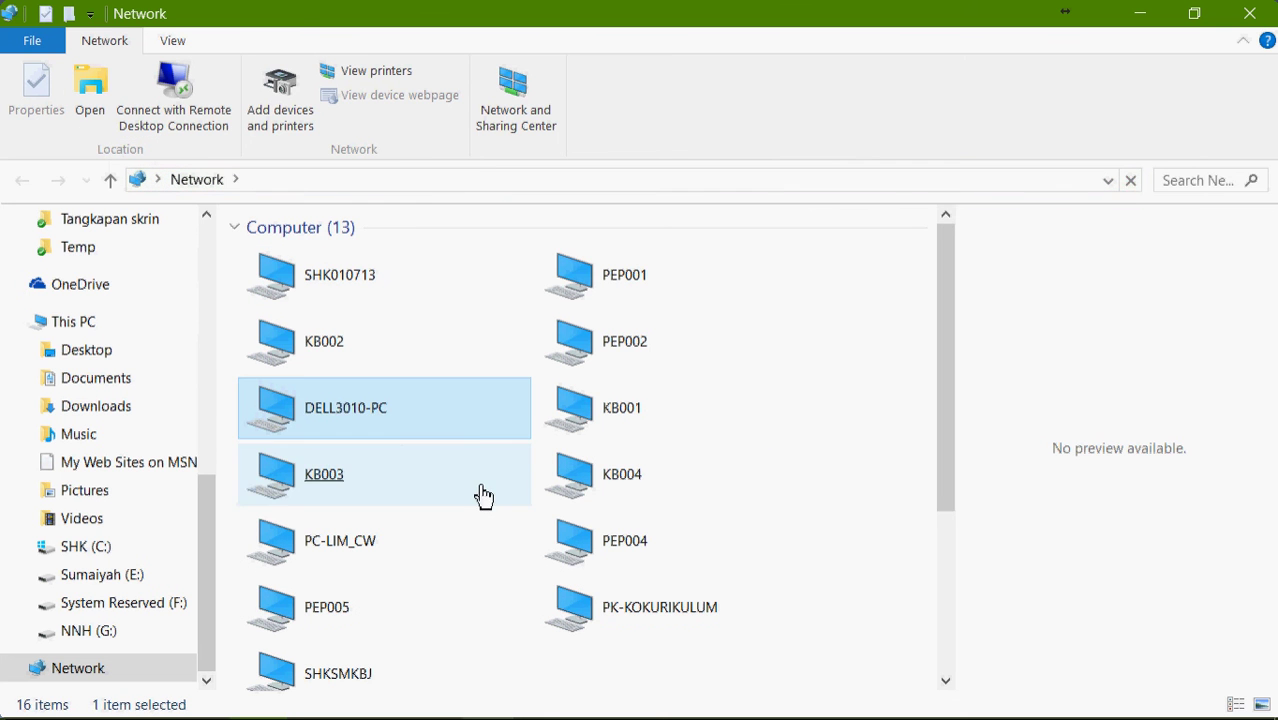
left_click(577, 358)
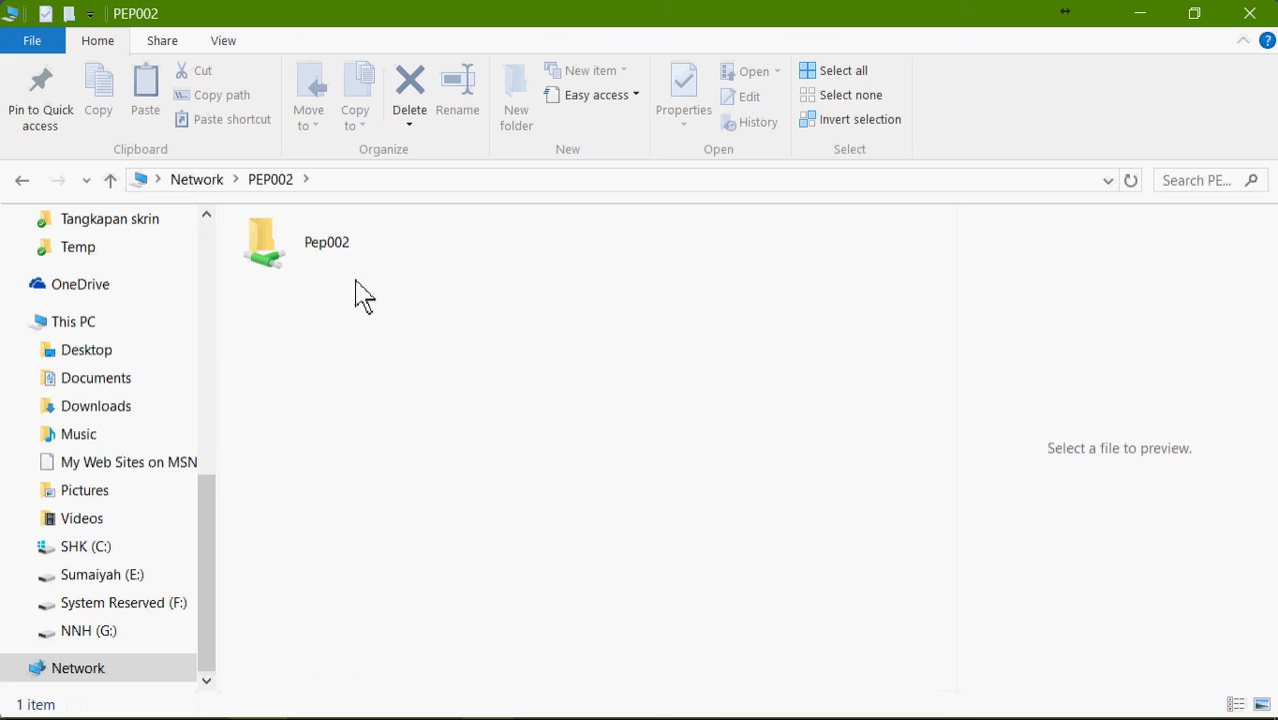
double_click(282, 268)
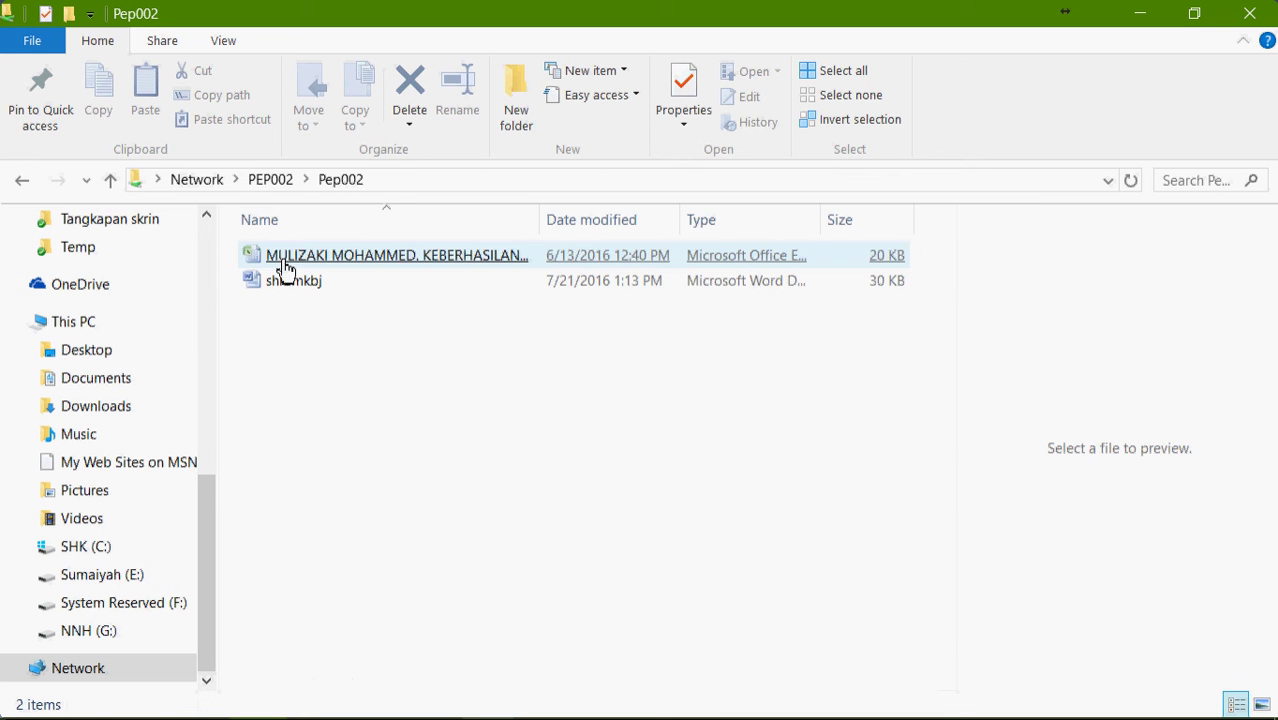
mouse_move(284, 264)
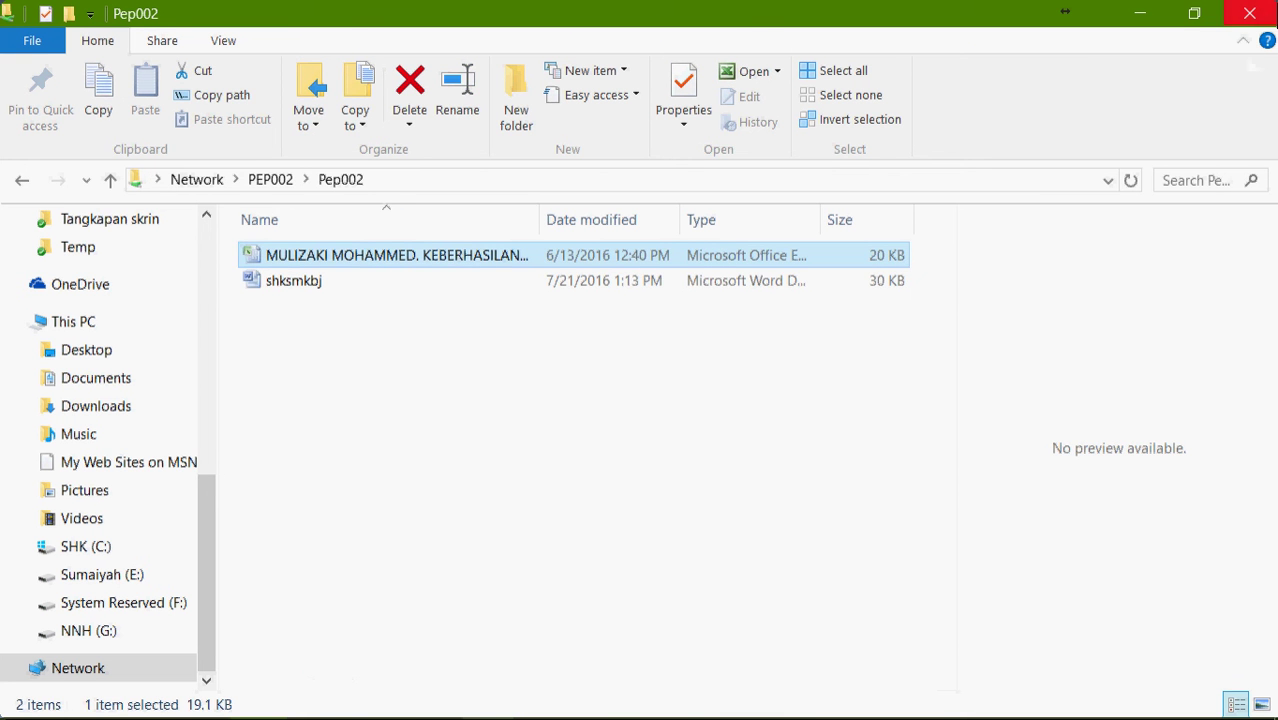
left_click(1250, 13)
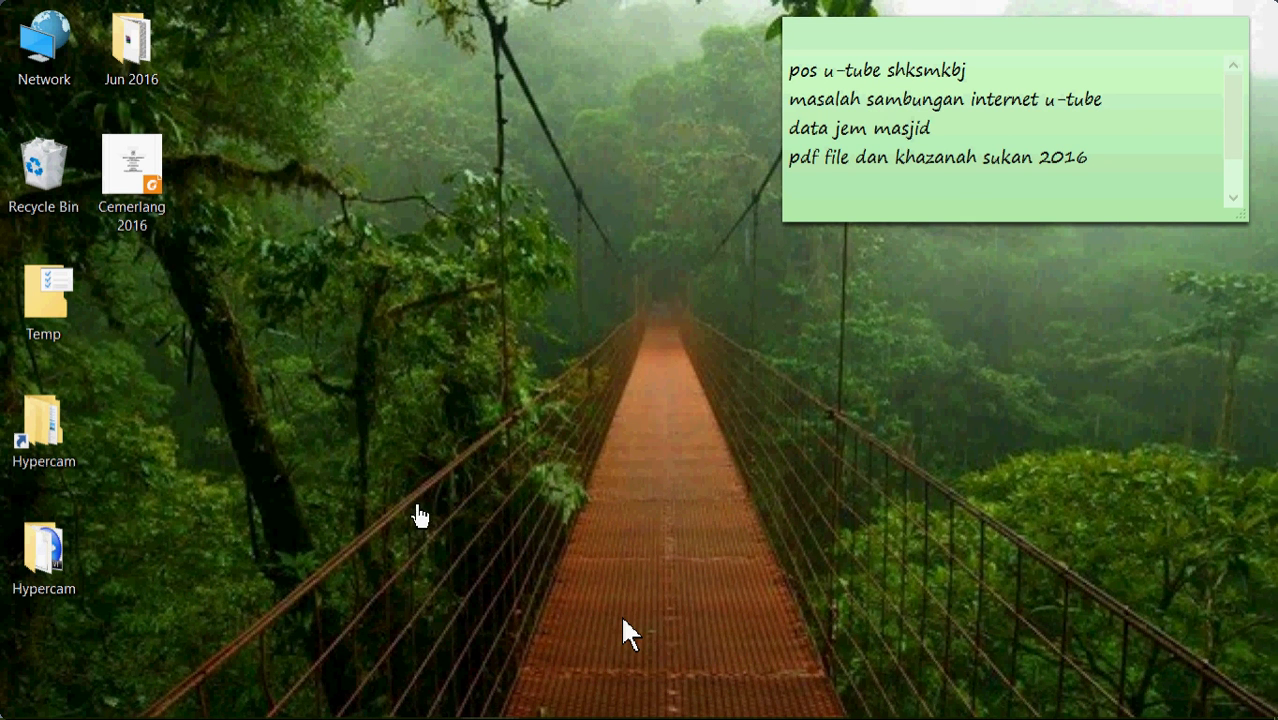
mouse_move(491, 673)
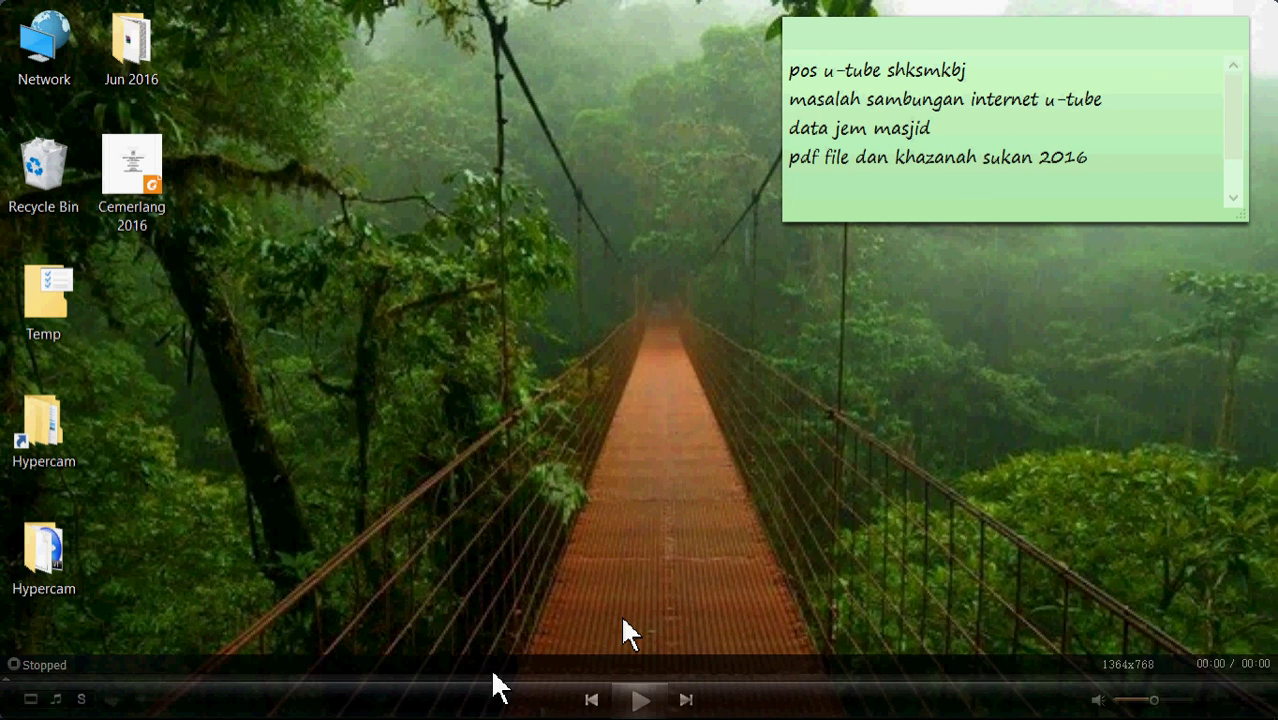